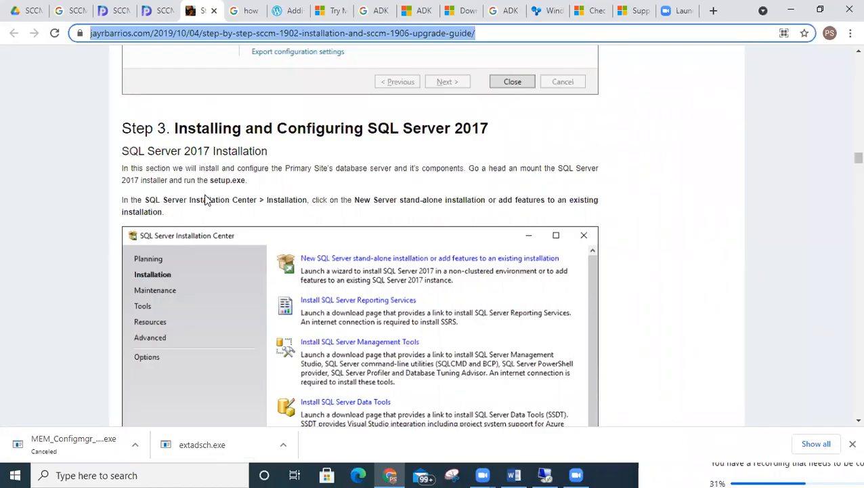
- Scroll the SCCM guide past Installation Center, Product Key, License Terms and Install Rules to Feature Selection
scroll(206, 196, down, 2)
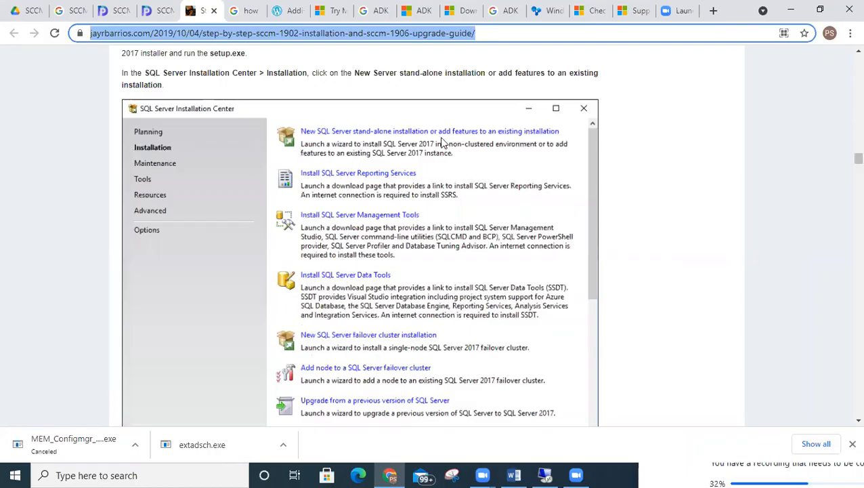
scroll(468, 138, down, 7)
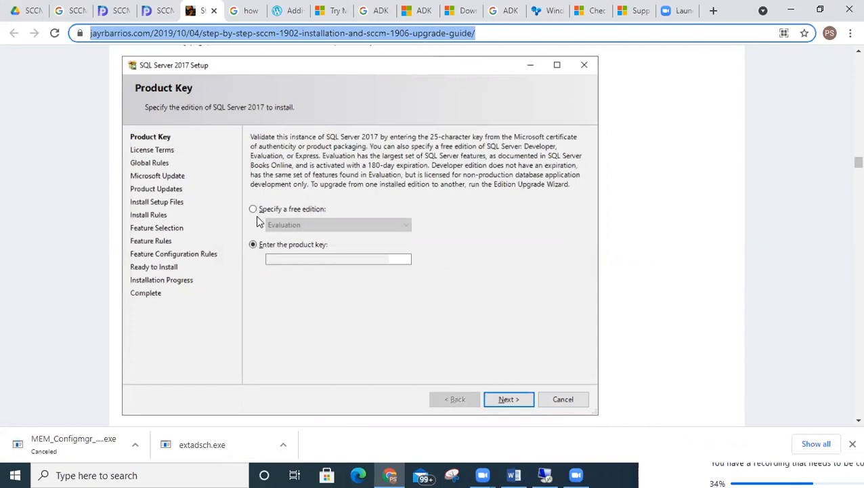
scroll(286, 212, down, 7)
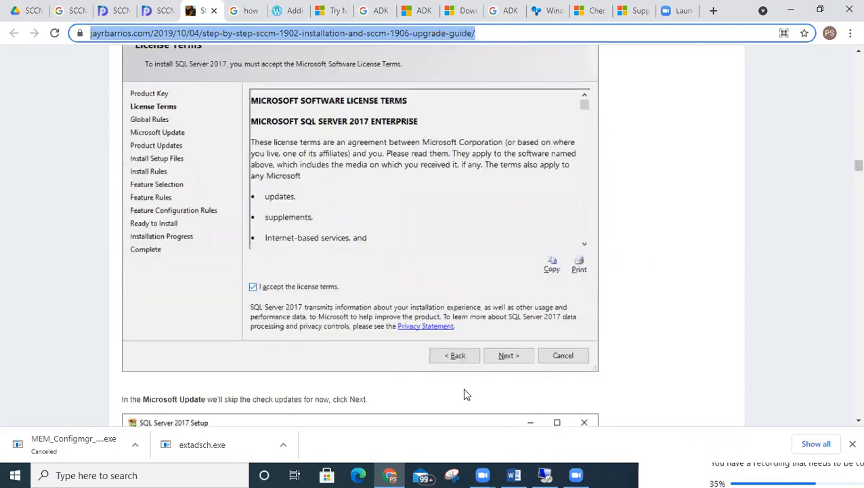
scroll(460, 303, down, 8)
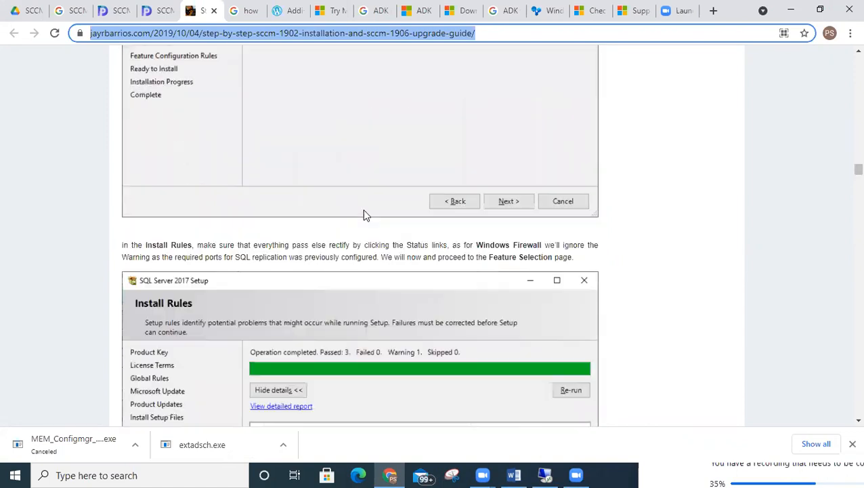
scroll(316, 228, down, 4)
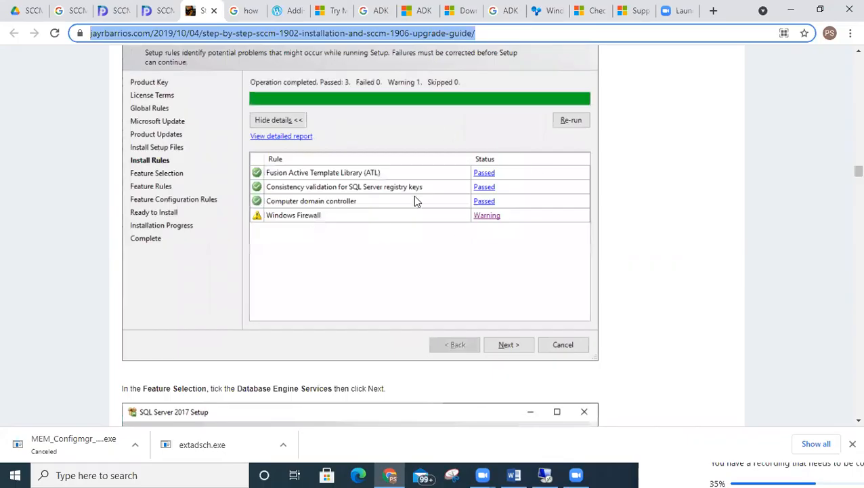
scroll(413, 197, down, 6)
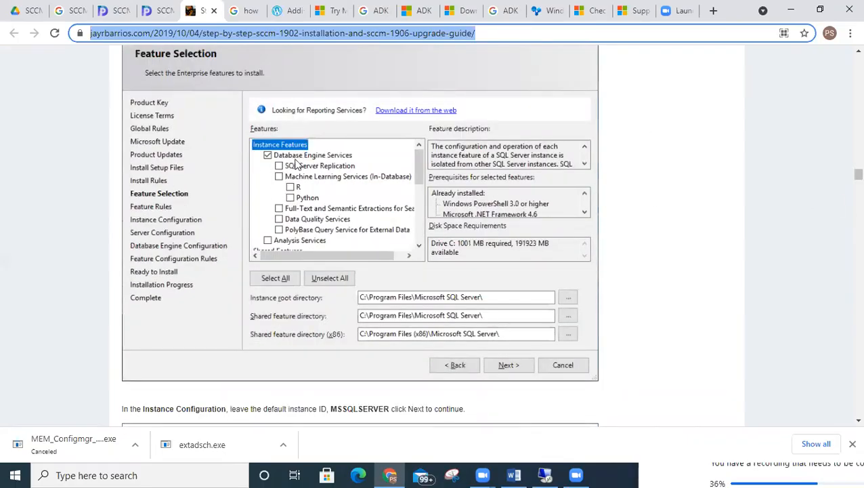
- Scroll the guide past Instance Configuration and Service Accounts to the Server Configuration Collation screenshot
scroll(320, 150, up, 2)
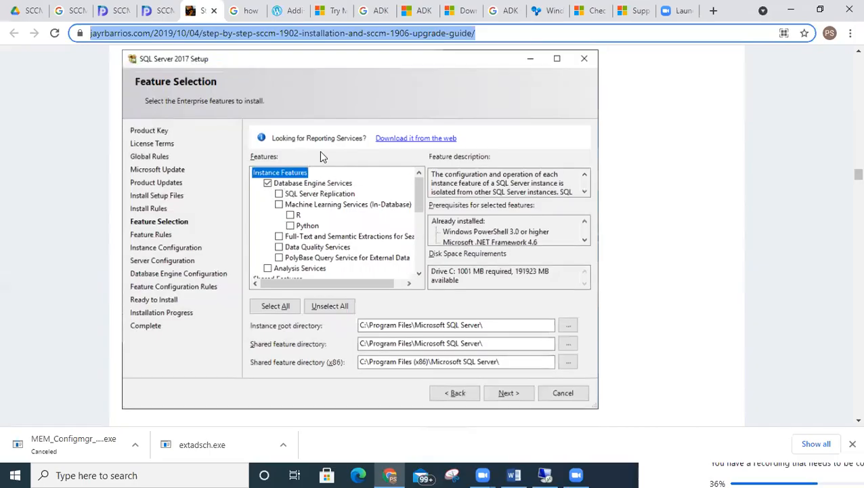
drag(177, 134, 380, 135)
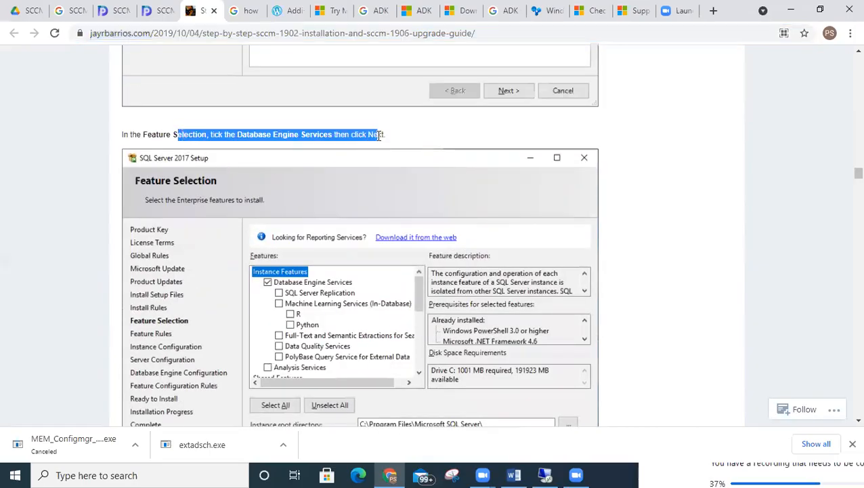
scroll(379, 141, down, 8)
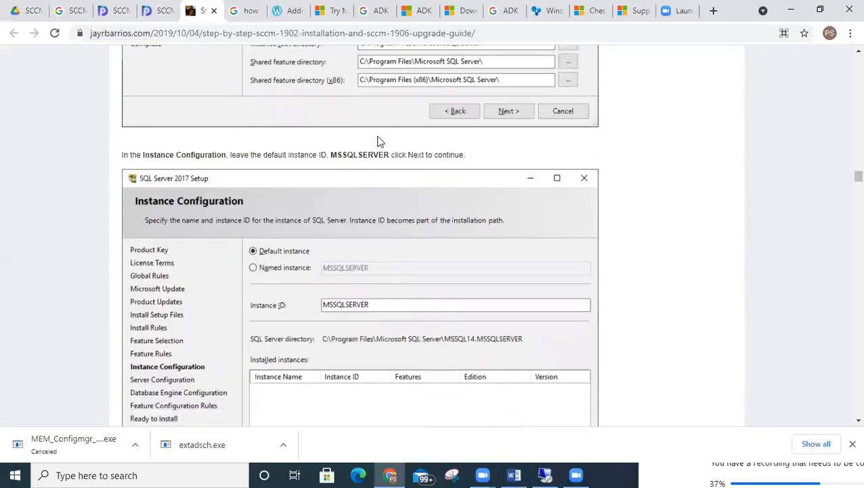
scroll(379, 141, up, 2)
scroll(380, 141, up, 1)
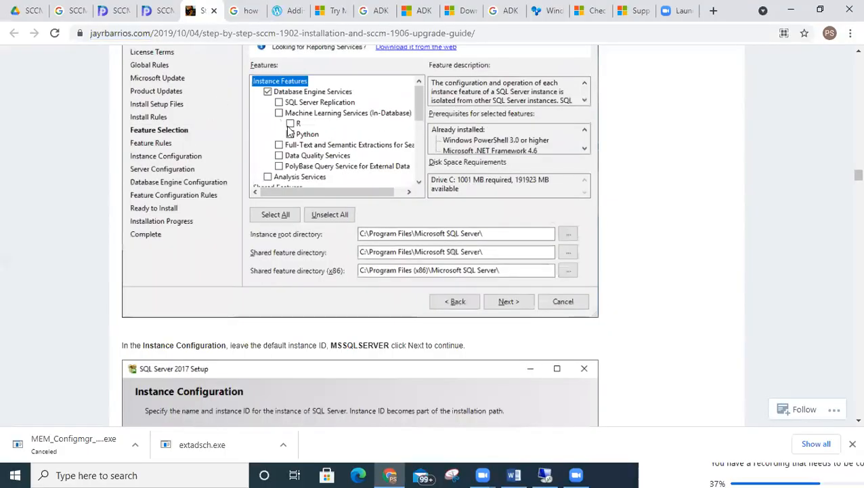
scroll(289, 144, up, 2)
scroll(418, 102, down, 5)
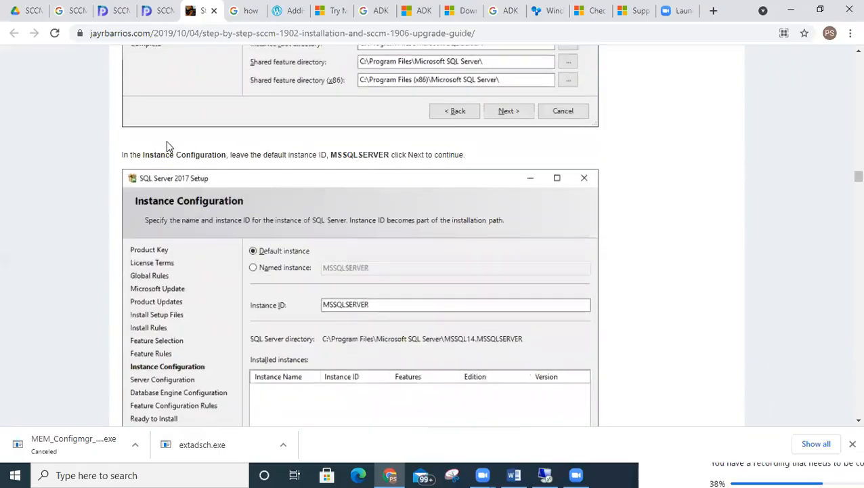
drag(463, 156, 131, 156)
scroll(438, 201, up, 3)
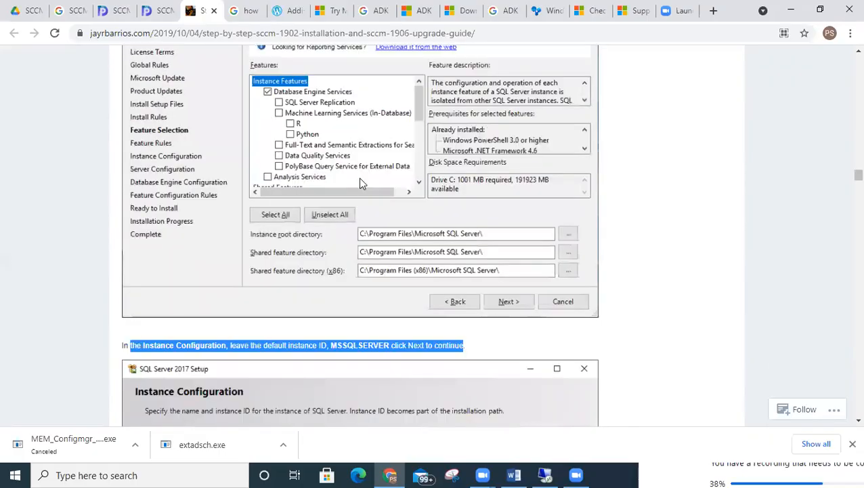
scroll(359, 181, down, 6)
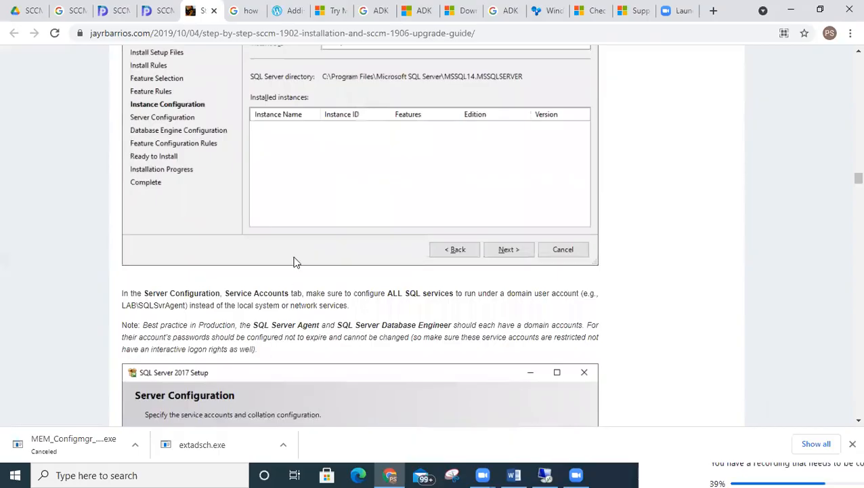
scroll(296, 262, down, 5)
scroll(245, 293, down, 6)
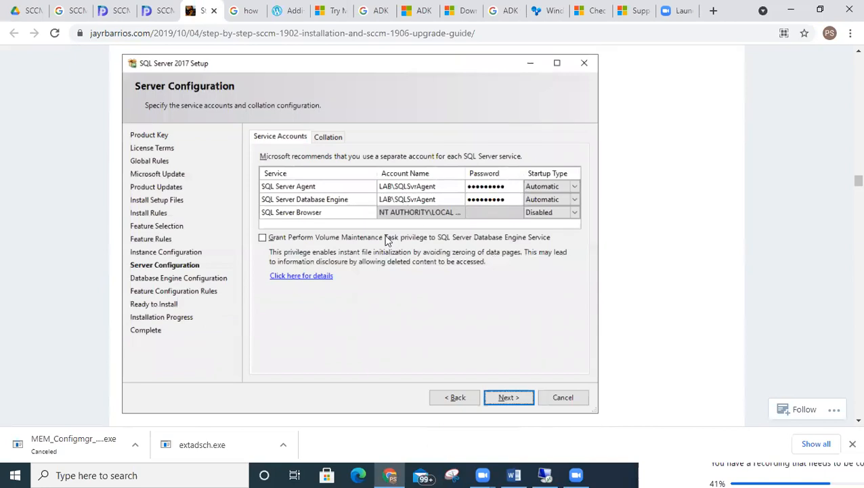
scroll(386, 201, down, 6)
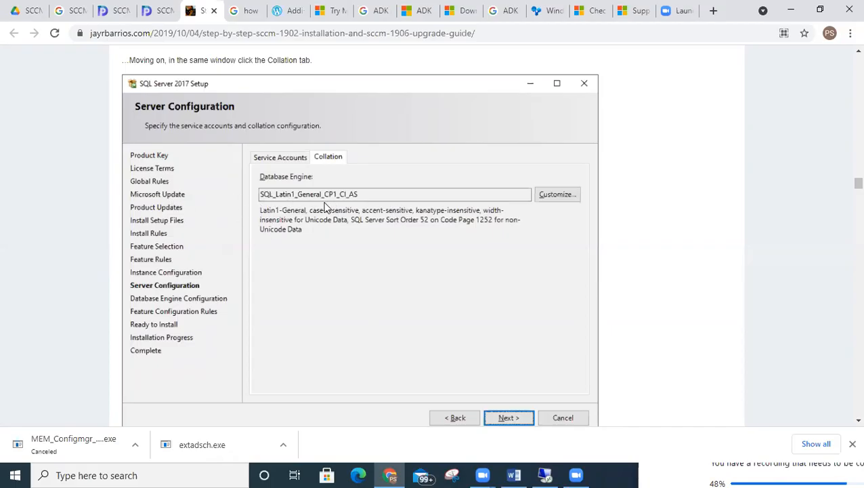
- Read down to the guide's Ready to Install screenshot, then open File Explorer on the VM
scroll(325, 207, down, 7)
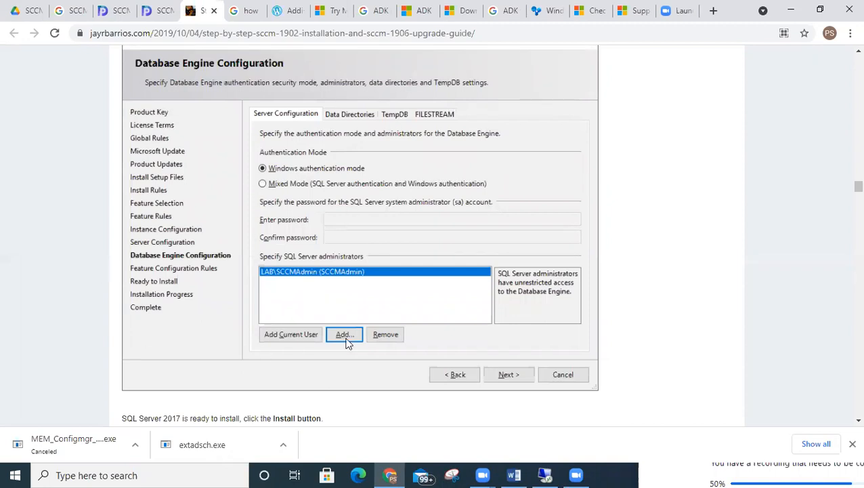
scroll(271, 284, down, 7)
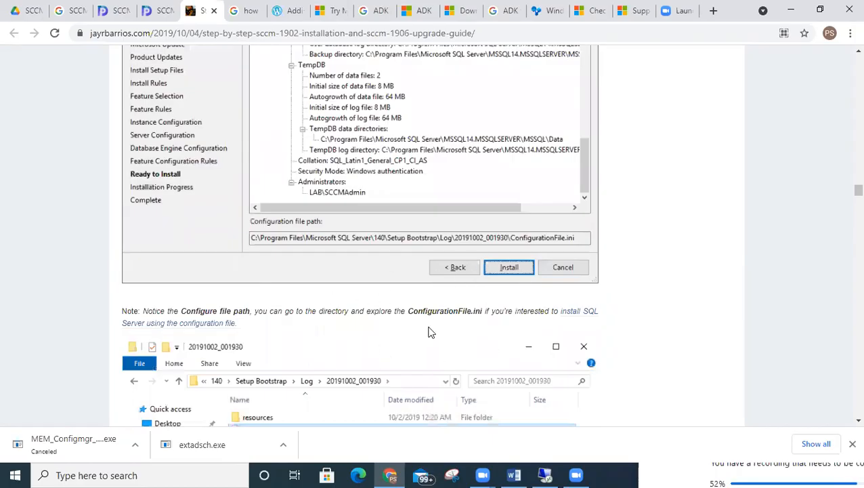
scroll(427, 336, up, 5)
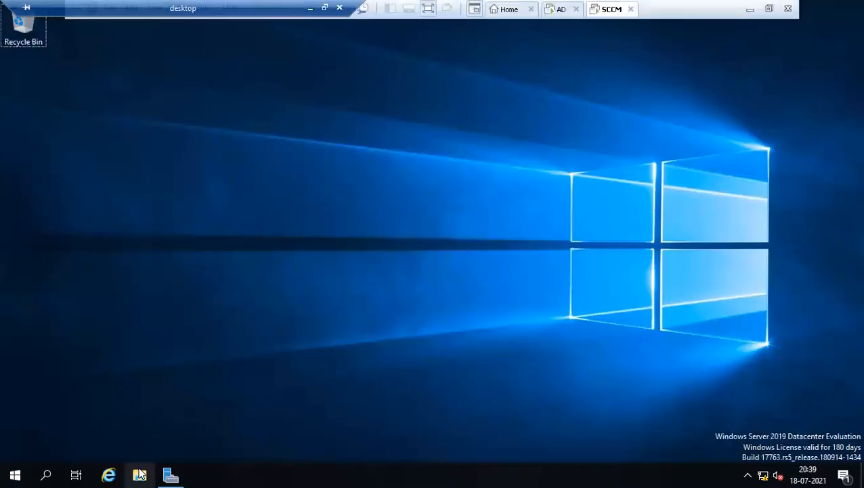
click(140, 474)
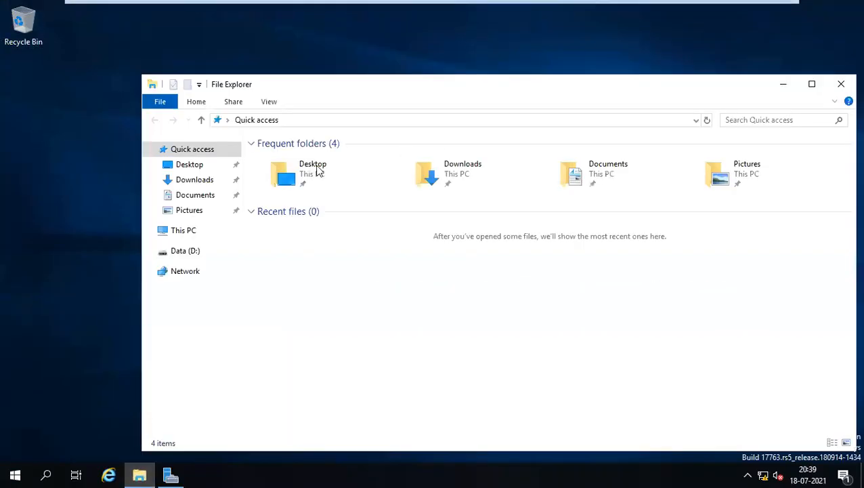
- Open the VM's CD/DVD drive settings and browse for a new ISO image
click(175, 231)
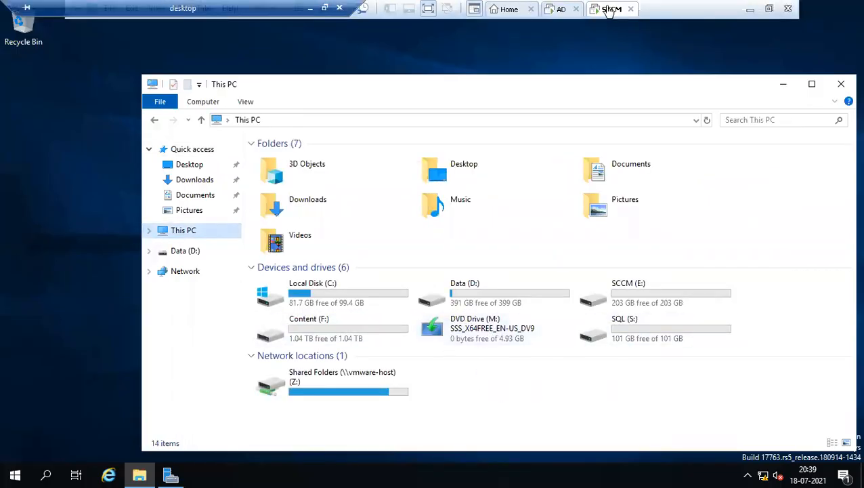
right_click(600, 9)
click(656, 180)
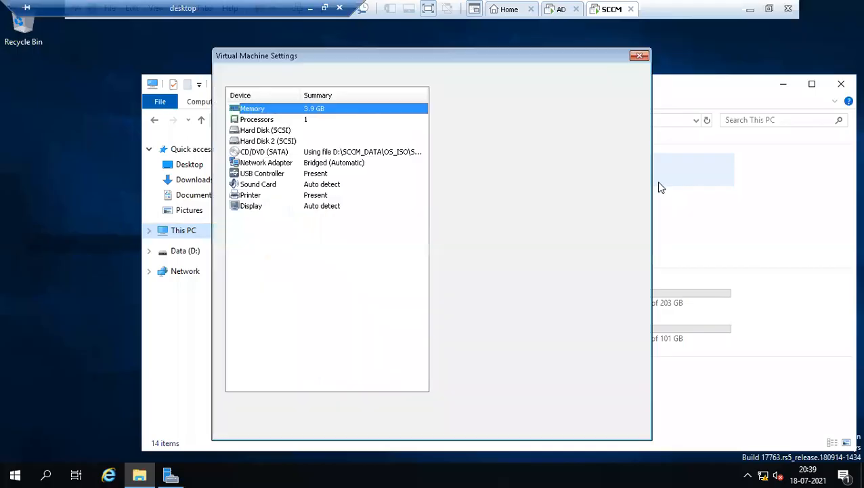
click(284, 152)
click(590, 201)
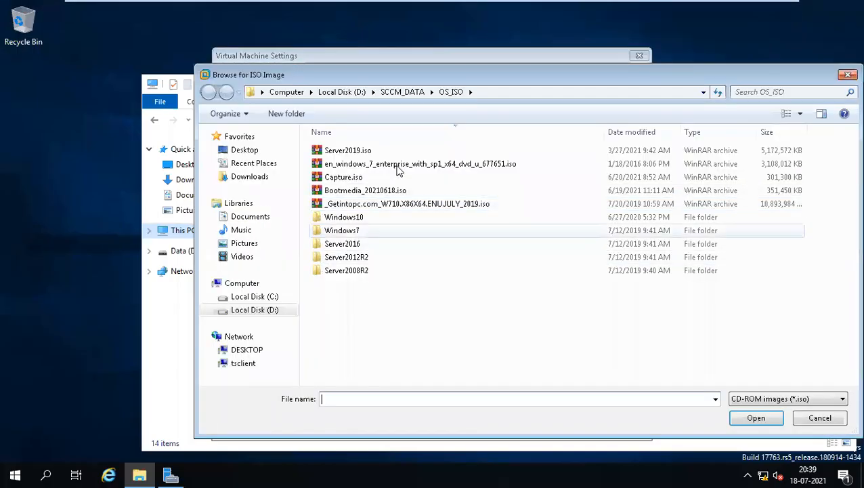
- Search the SCCM version folders under D:\SCCM_DATA\SCCM for the SQL Server image
click(404, 98)
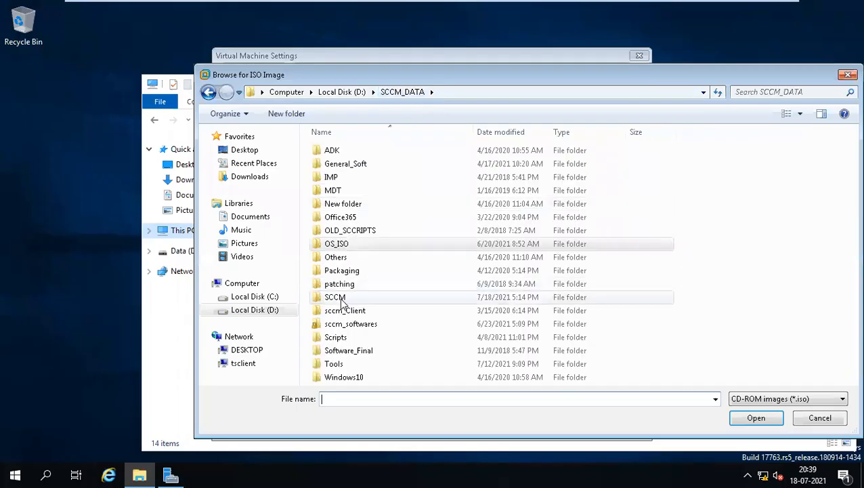
double_click(337, 296)
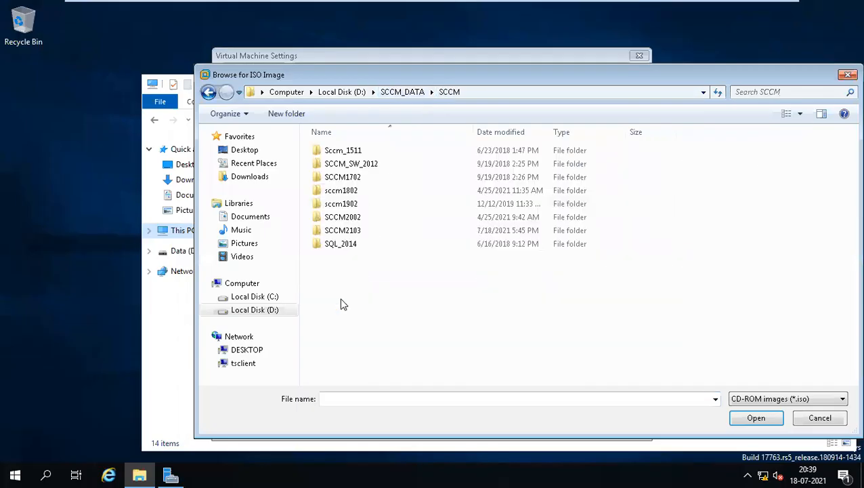
double_click(341, 217)
click(450, 92)
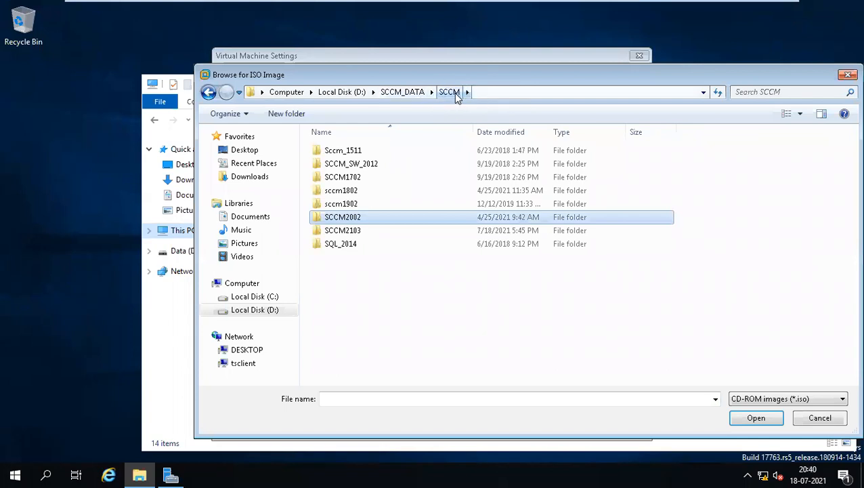
click(357, 204)
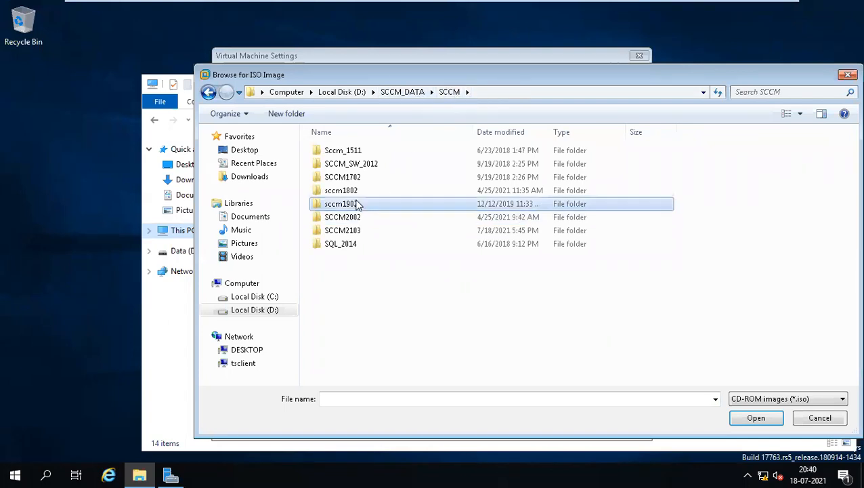
double_click(357, 204)
key(BackSpace)
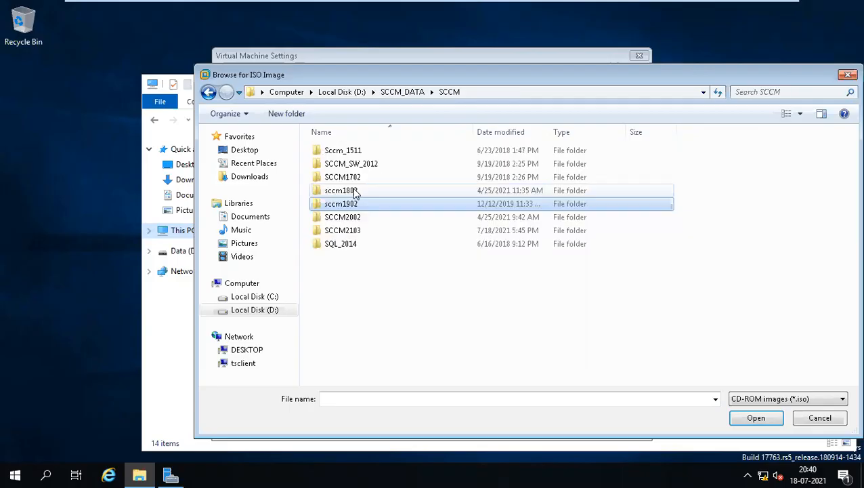
double_click(352, 192)
key(BackSpace)
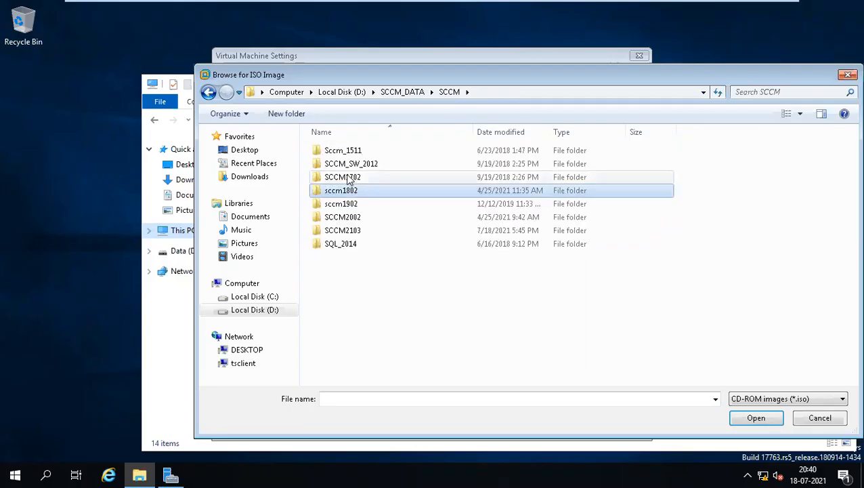
double_click(345, 176)
key(BackSpace)
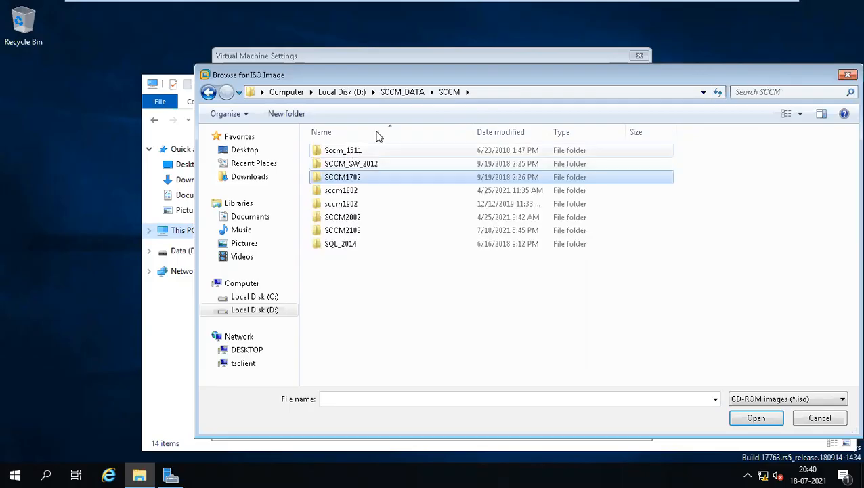
click(401, 92)
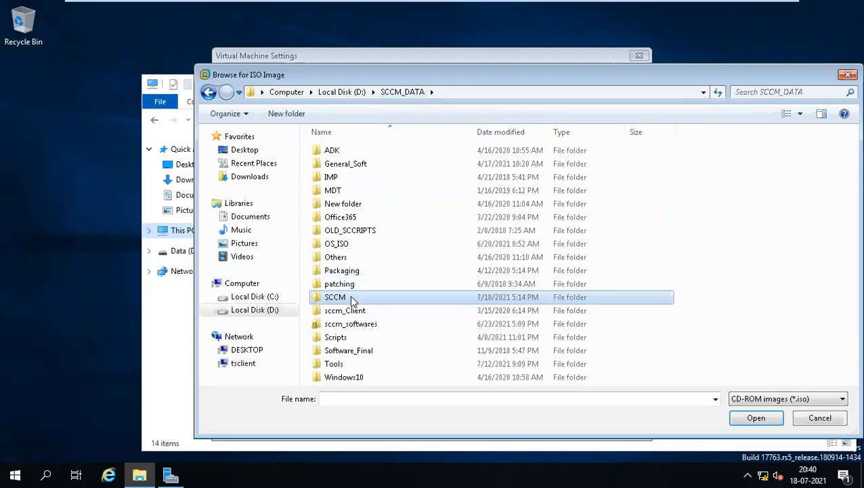
double_click(351, 300)
double_click(347, 150)
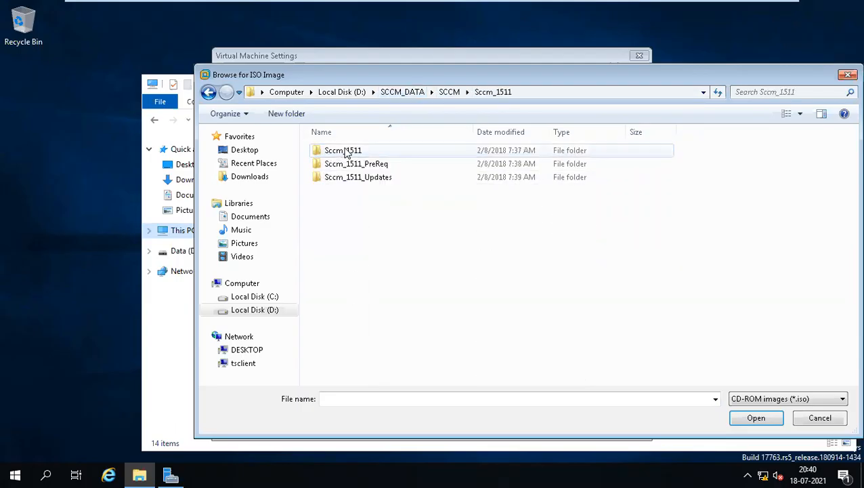
key(BackSpace)
- Mount SQLServer2014SP2-FullSlipstream-x64-ENU.iso from the SQL_2014 folder on the VM's DVD drive
click(342, 245)
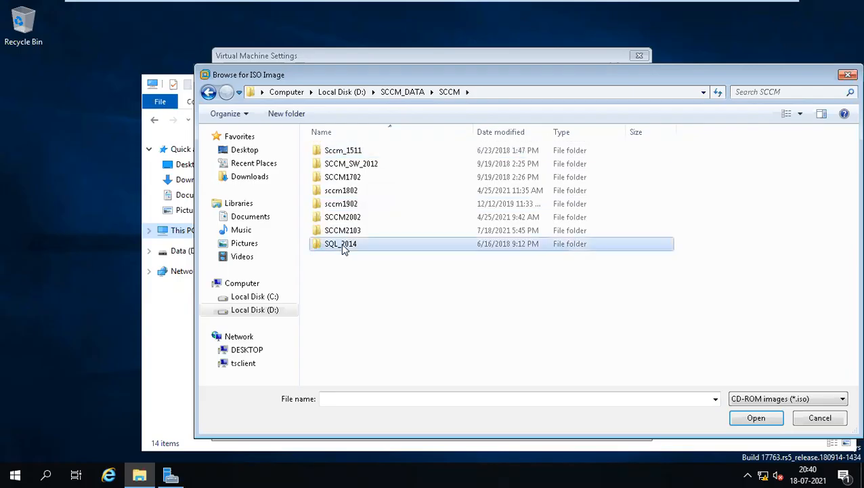
double_click(380, 246)
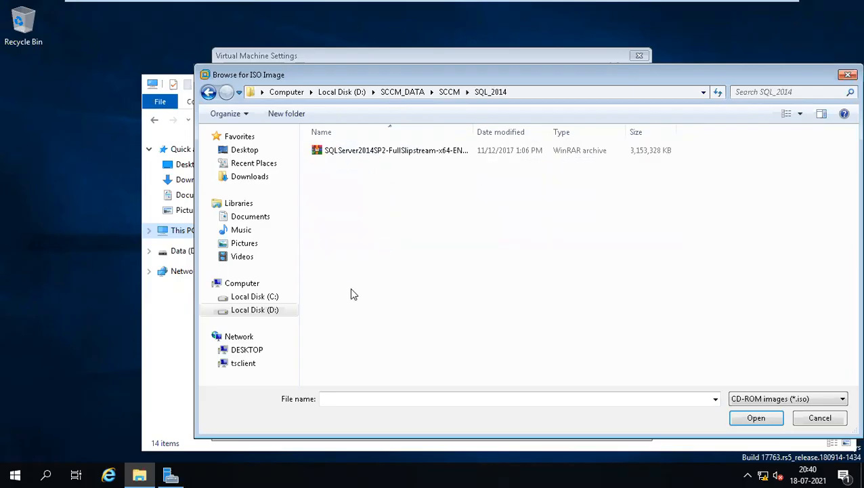
click(359, 156)
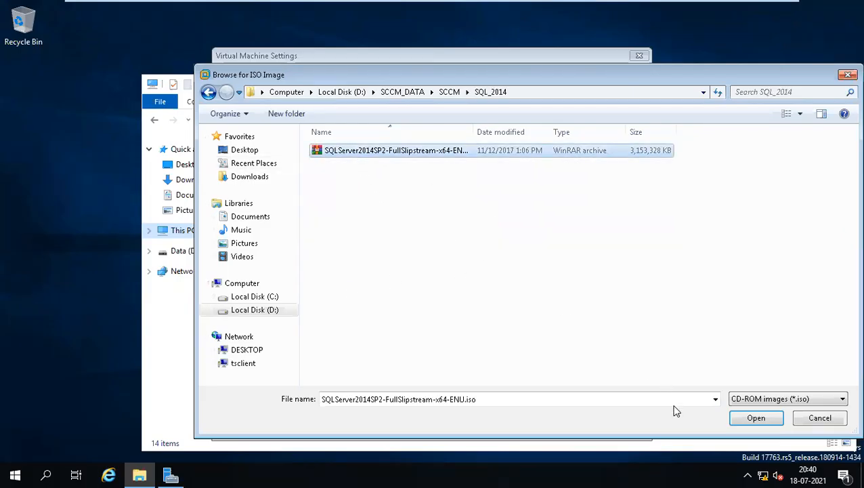
click(756, 417)
click(519, 428)
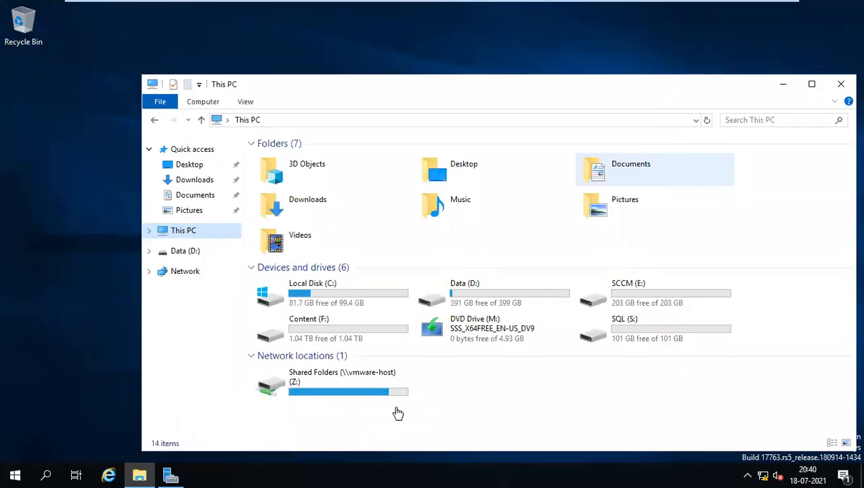
- Run SQL Server 2014 setup from DVD Drive (M:) SQL2014_x64_ENU, approving the UAC prompt
mouse_move(447, 5)
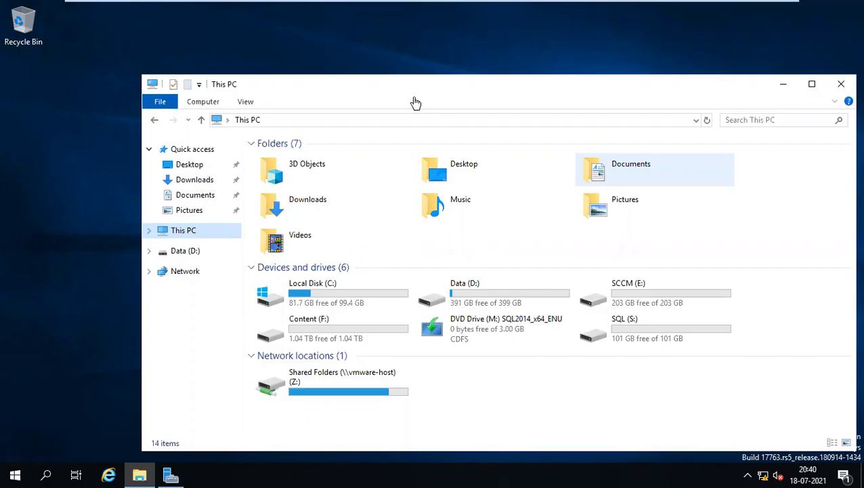
drag(490, 97, 426, 71)
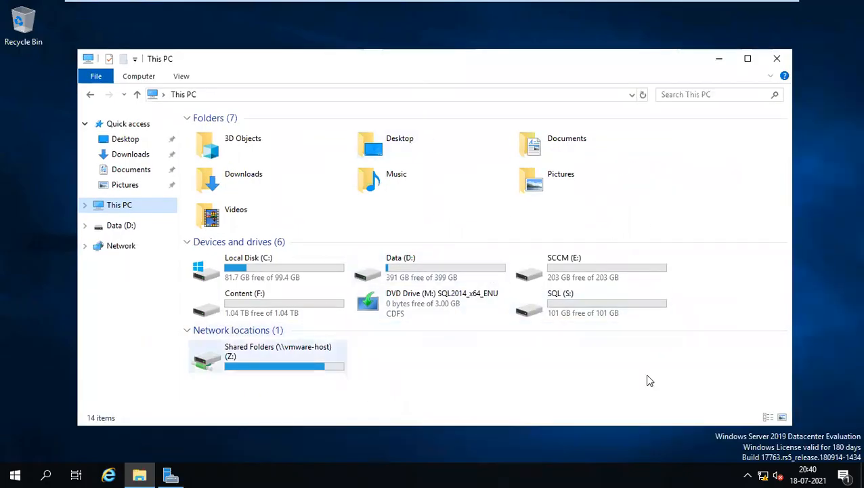
double_click(436, 303)
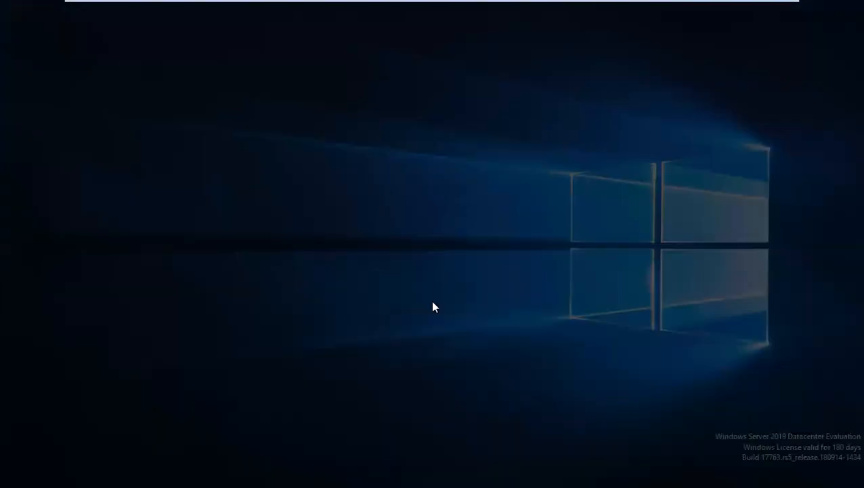
click(371, 323)
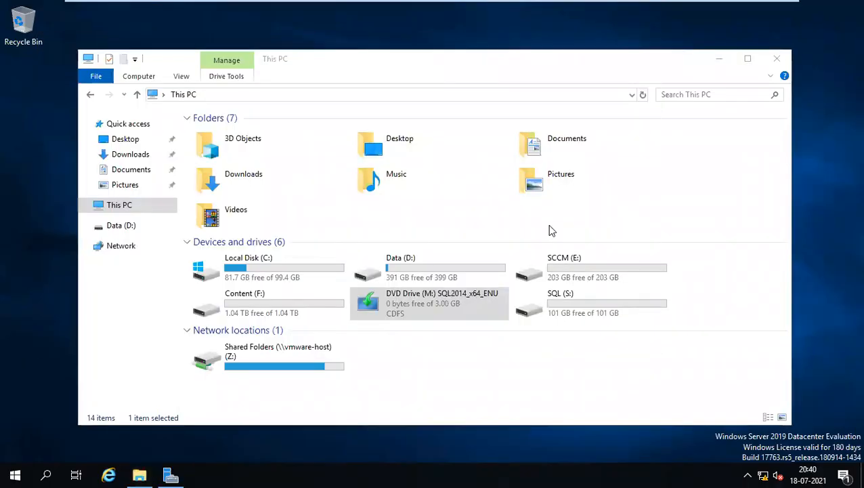
right_click(398, 304)
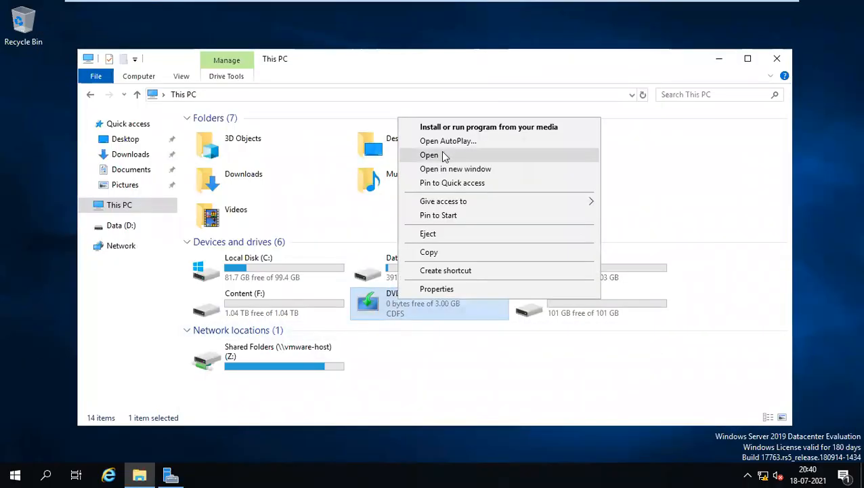
click(442, 158)
click(340, 254)
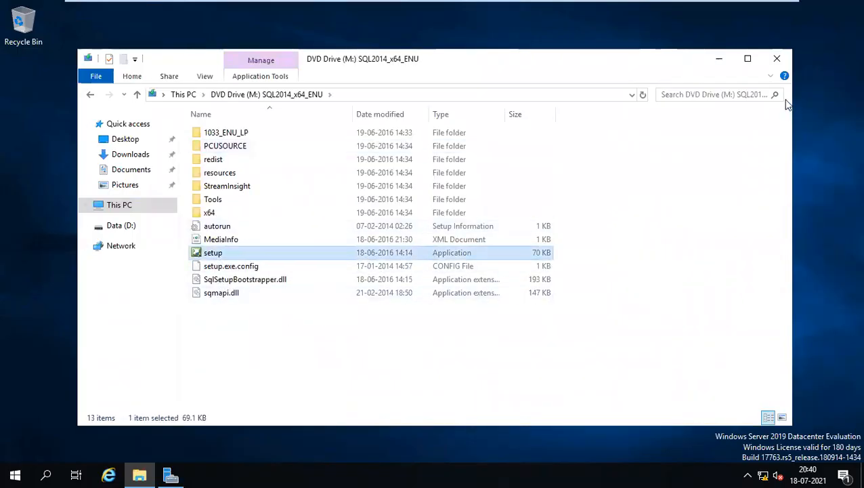
click(718, 59)
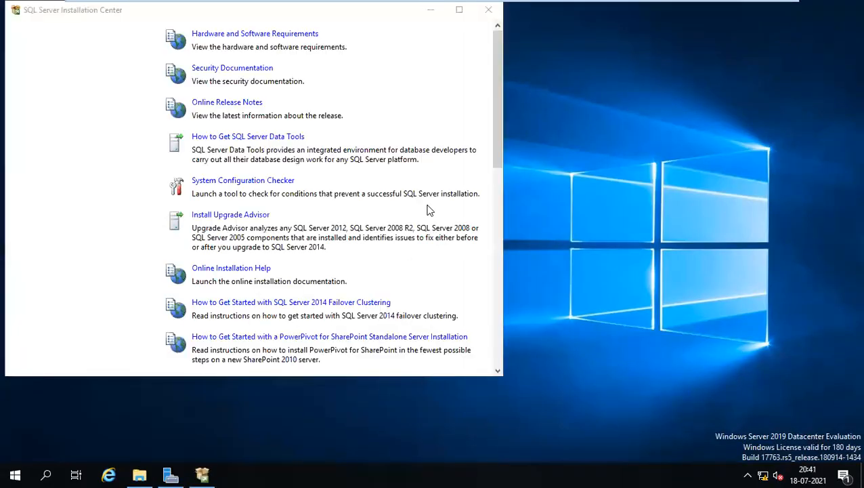
- Choose Installation > New SQL Server stand-alone installation, then switch back to the browser guide
drag(191, 10, 401, 42)
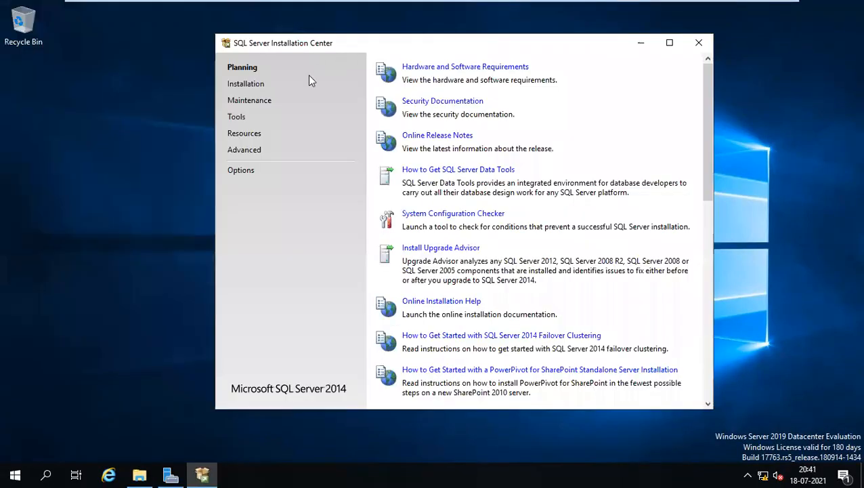
click(247, 86)
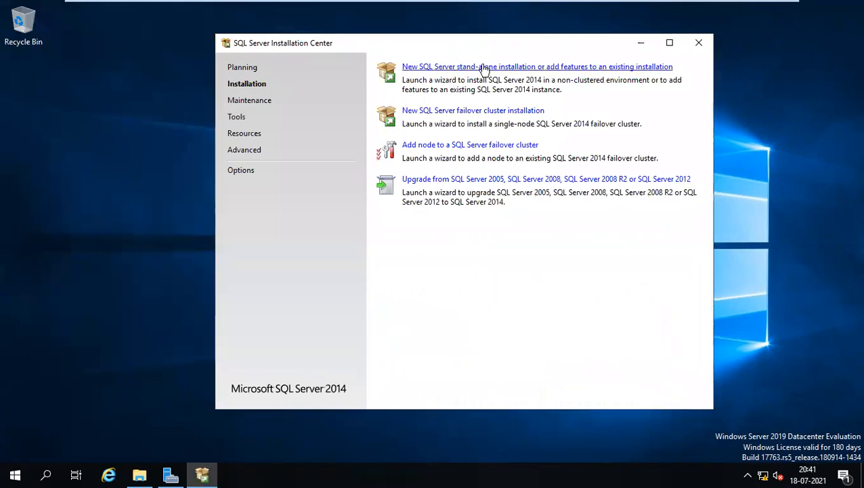
click(448, 66)
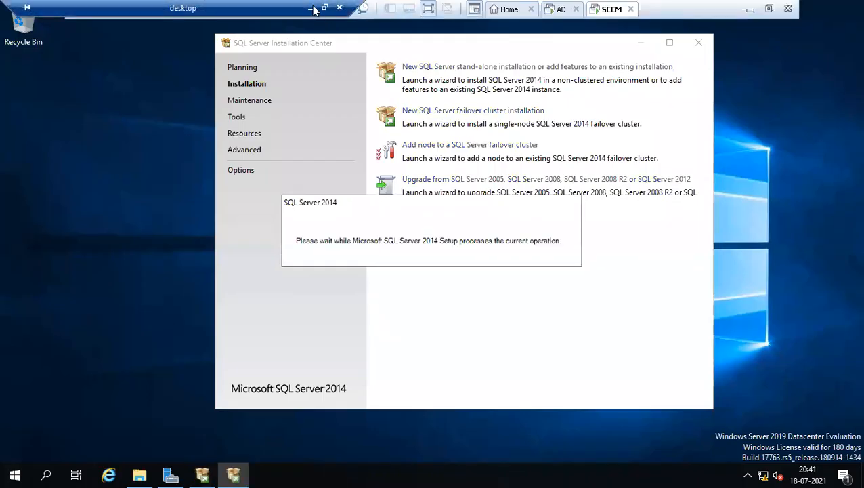
click(314, 10)
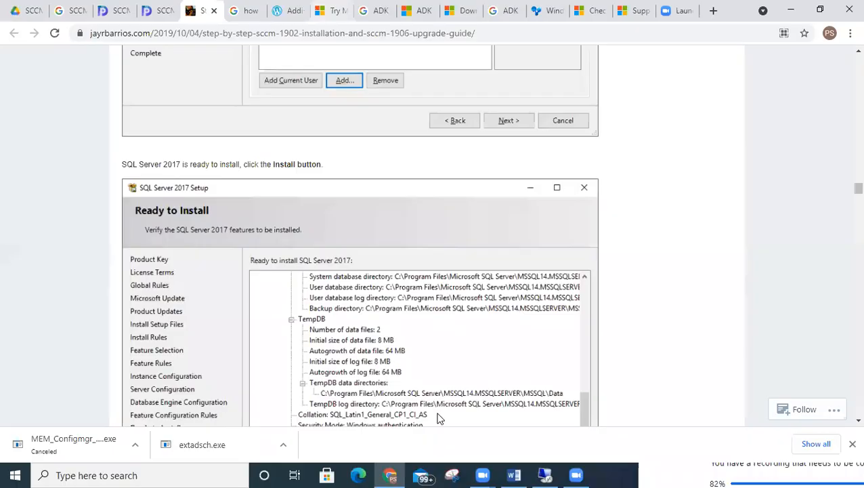
- Restore the VM's Remote Desktop session from the taskbar
click(545, 474)
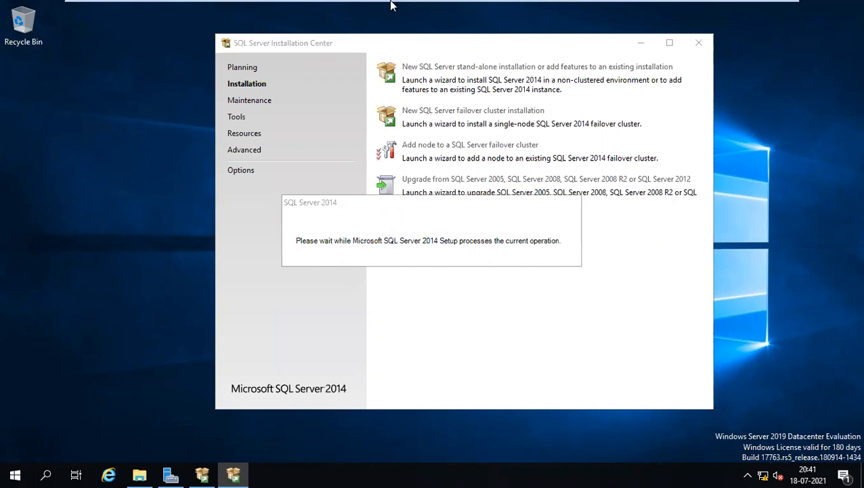
- Wait for SQL Server 2014 Setup to load, then return to the VM's Product Key page
mouse_move(345, 12)
mouse_move(442, 4)
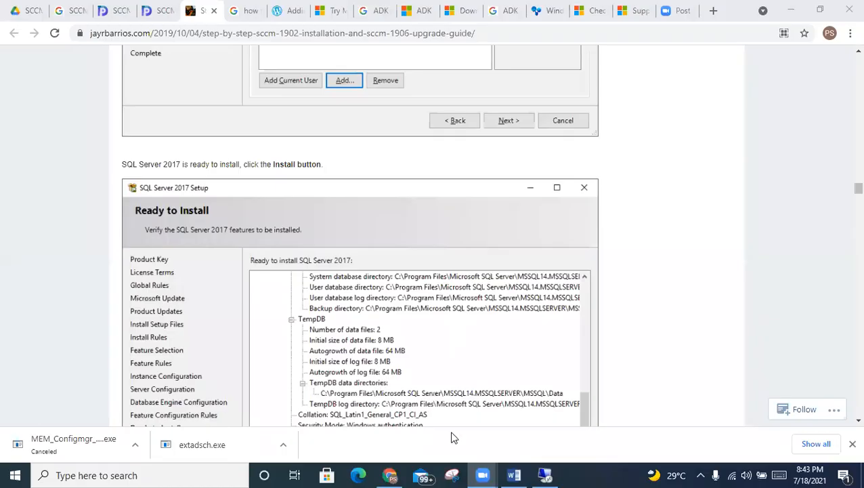
click(545, 475)
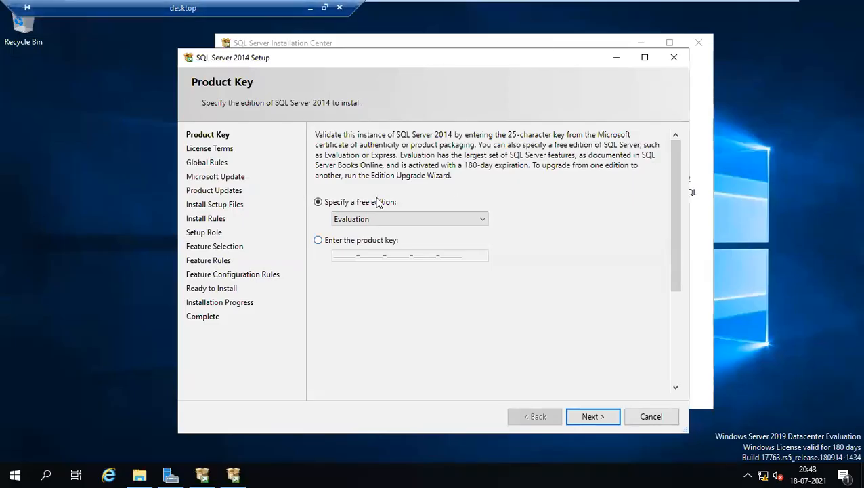
- Keep the free Evaluation edition and accept the license terms to continue to Global Rules
click(309, 7)
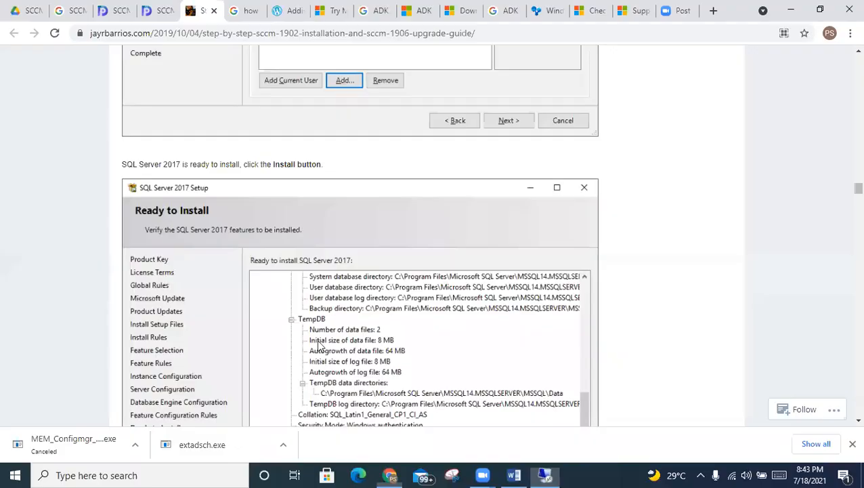
click(542, 475)
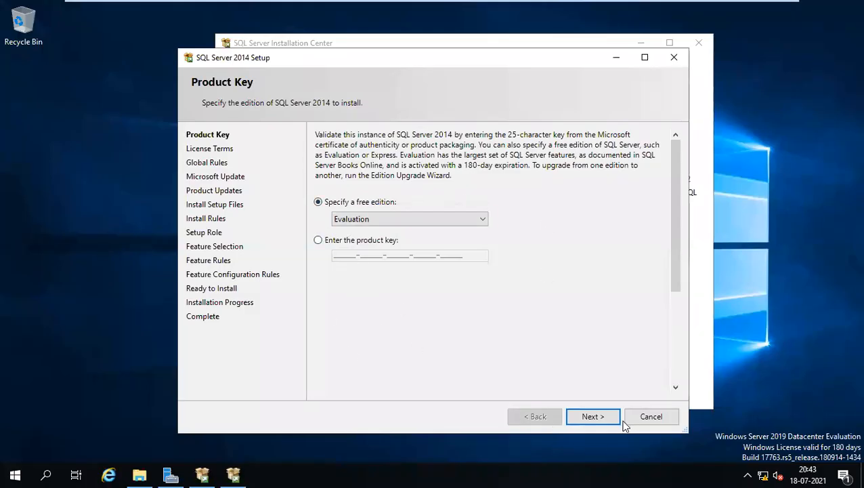
click(601, 419)
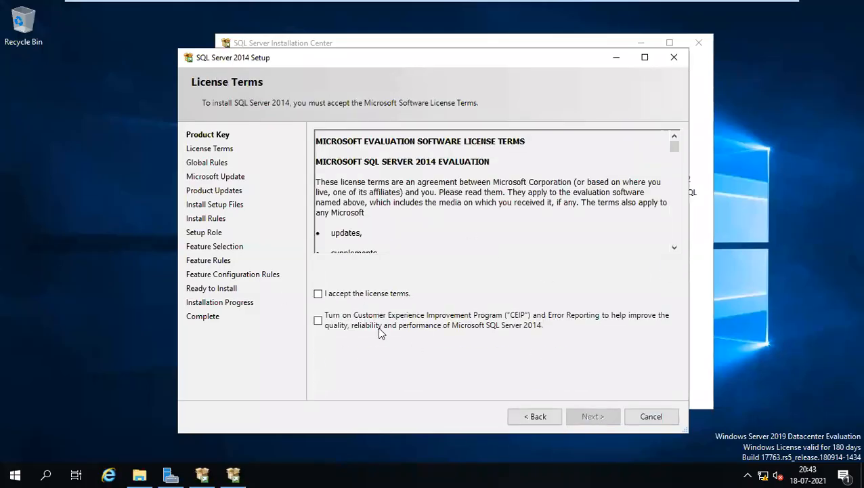
click(316, 297)
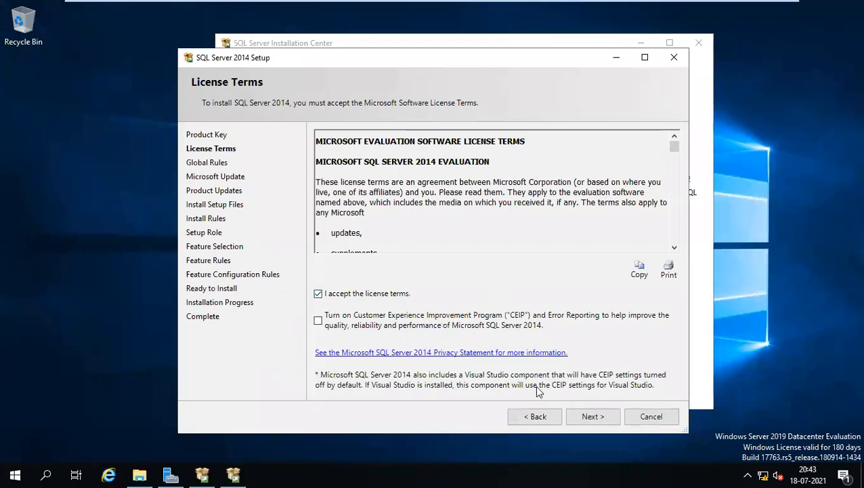
click(589, 415)
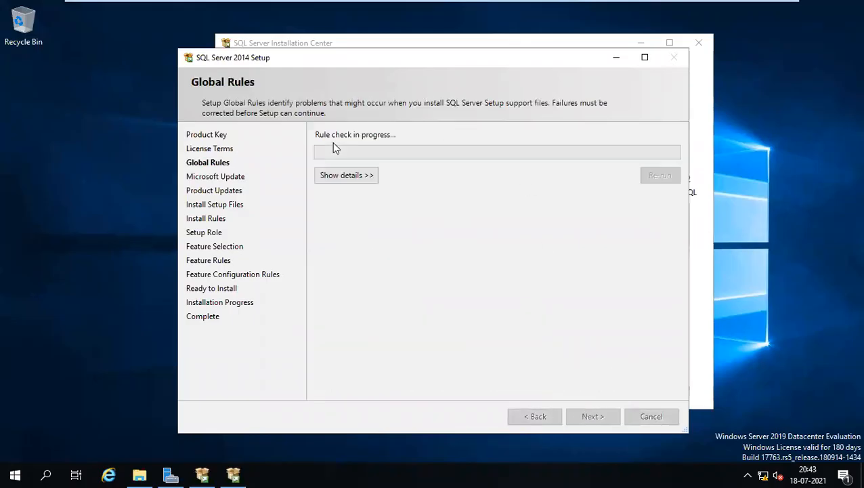
- Continue past Microsoft Update, the failed Product Updates check and Install Rules (6 passed, 1 warning)
click(337, 176)
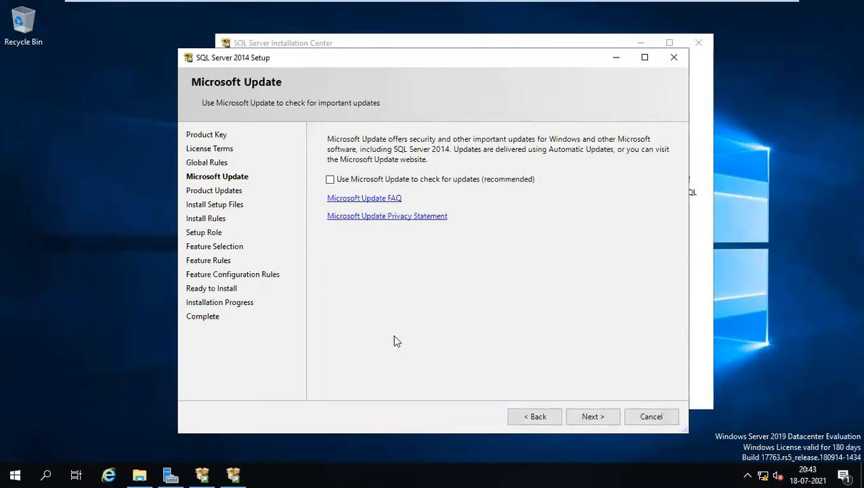
click(587, 414)
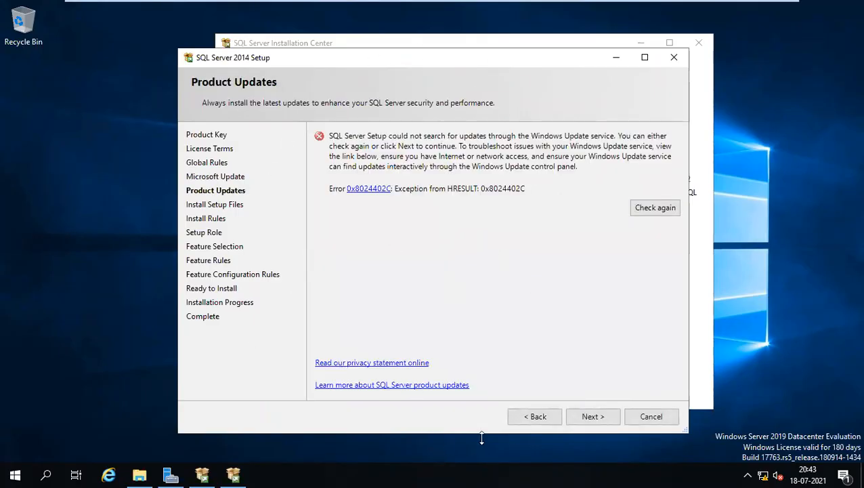
click(579, 416)
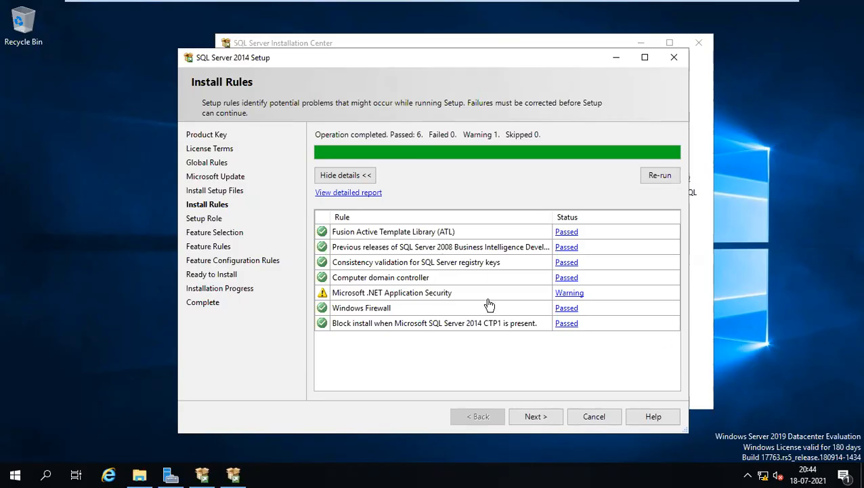
click(533, 415)
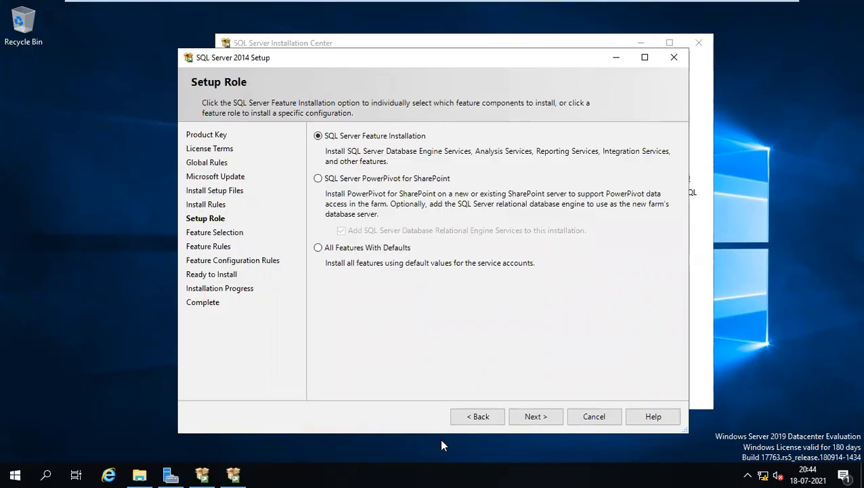
- Choose the feature installation role and select Database Engine Services, Management Tools and Reporting Services - Native
click(535, 417)
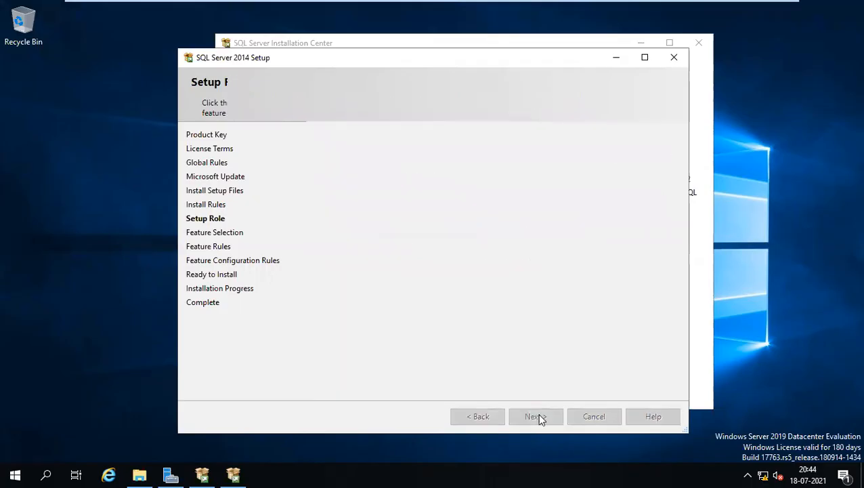
click(334, 163)
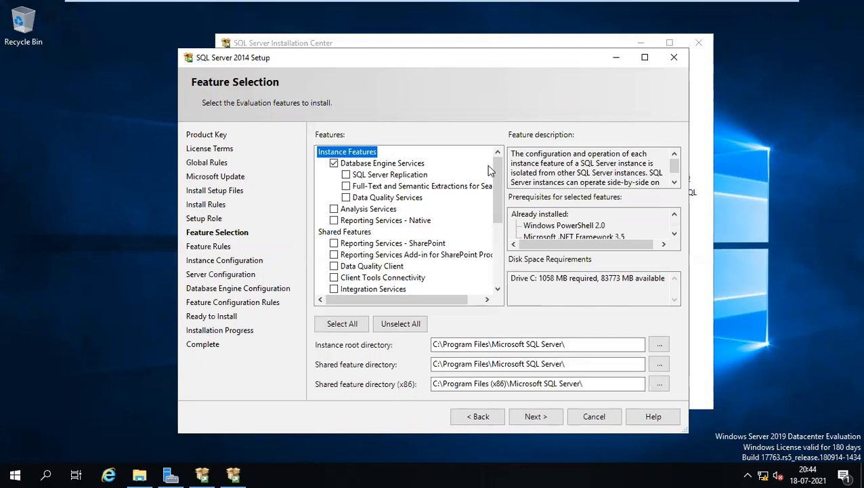
drag(496, 180, 507, 221)
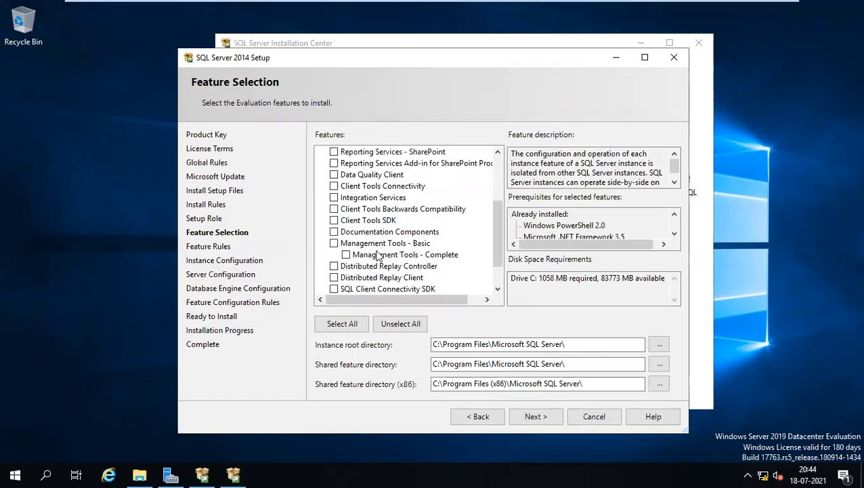
click(334, 243)
drag(498, 230, 496, 172)
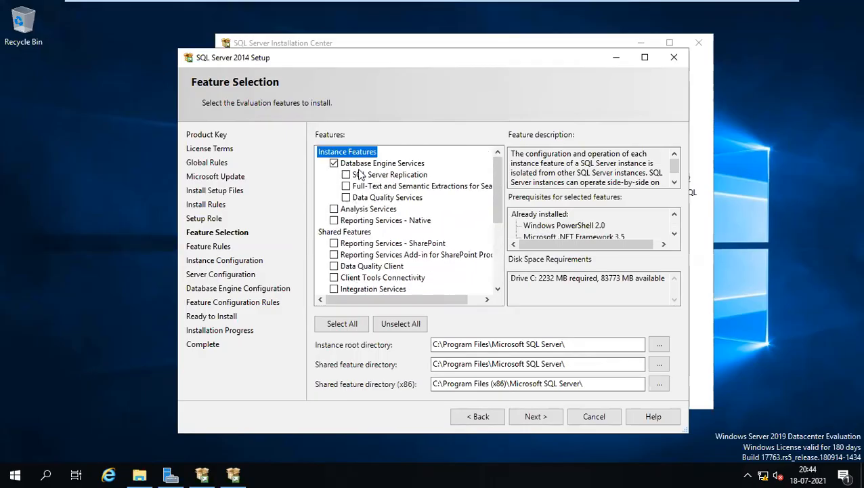
click(364, 224)
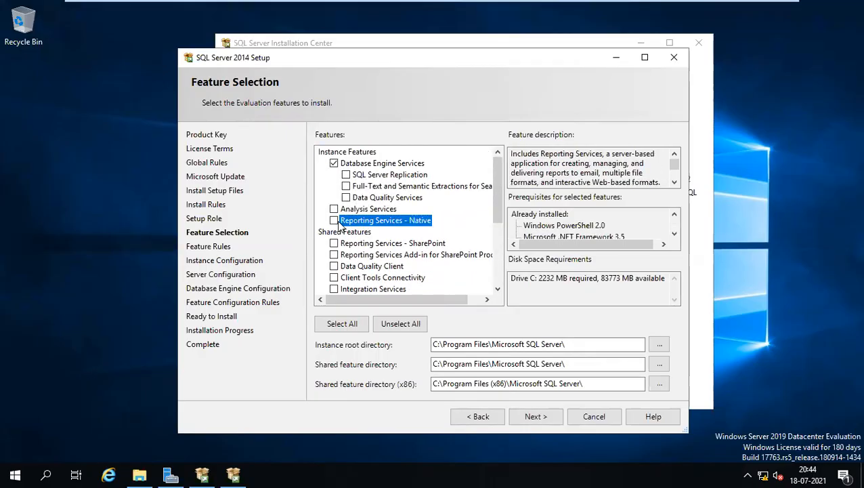
click(334, 221)
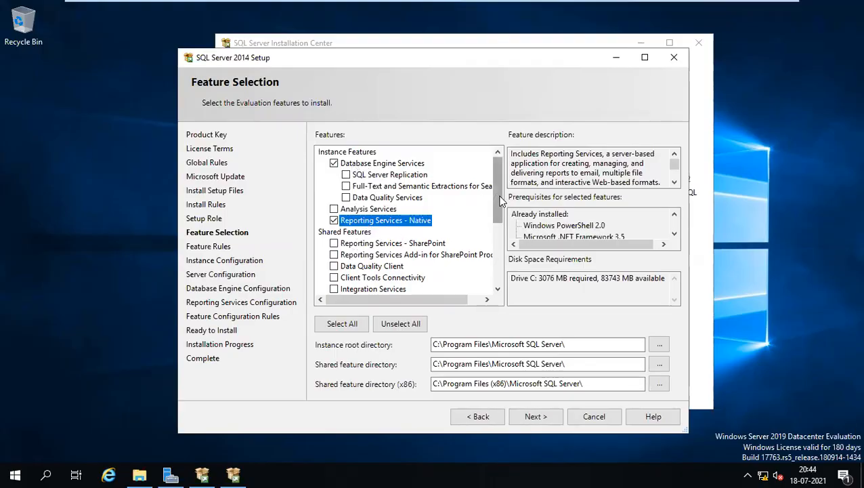
- Review the shared feature and instance root directory paths, then continue with the chosen features
scroll(496, 193, down, 4)
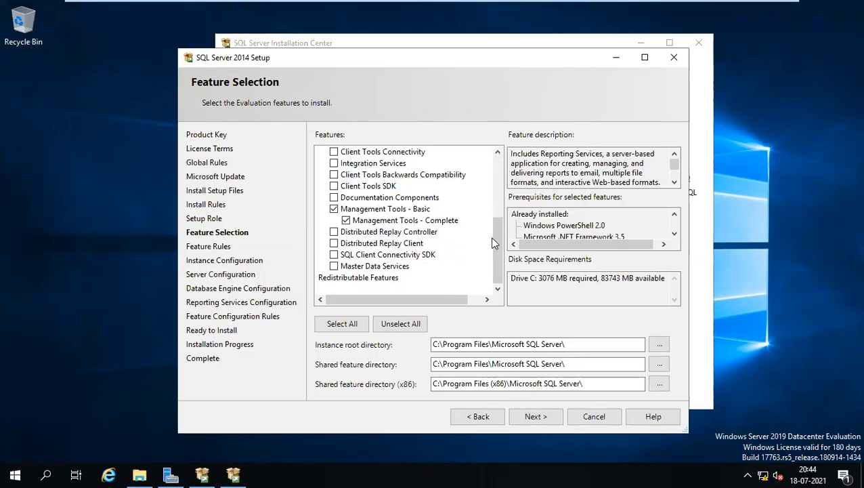
scroll(498, 242, up, 4)
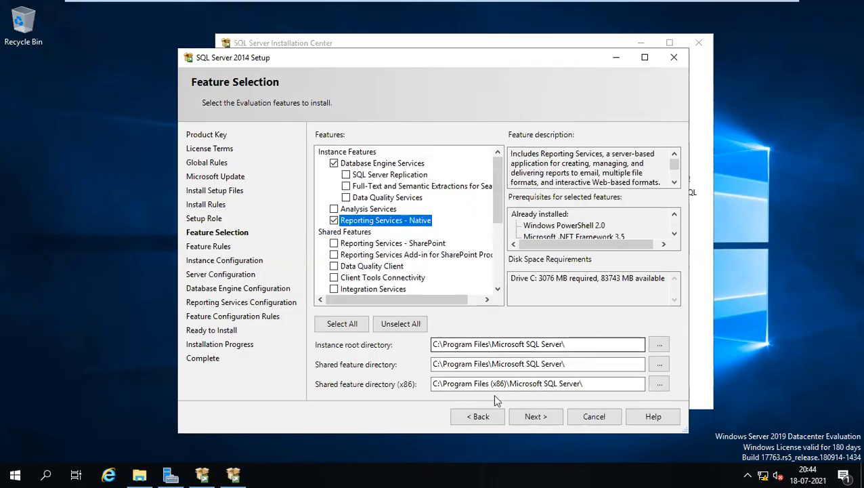
click(435, 364)
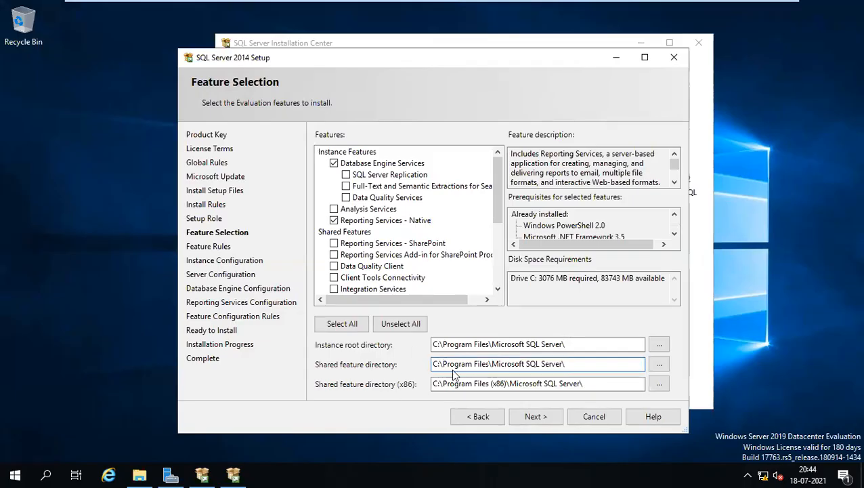
click(439, 344)
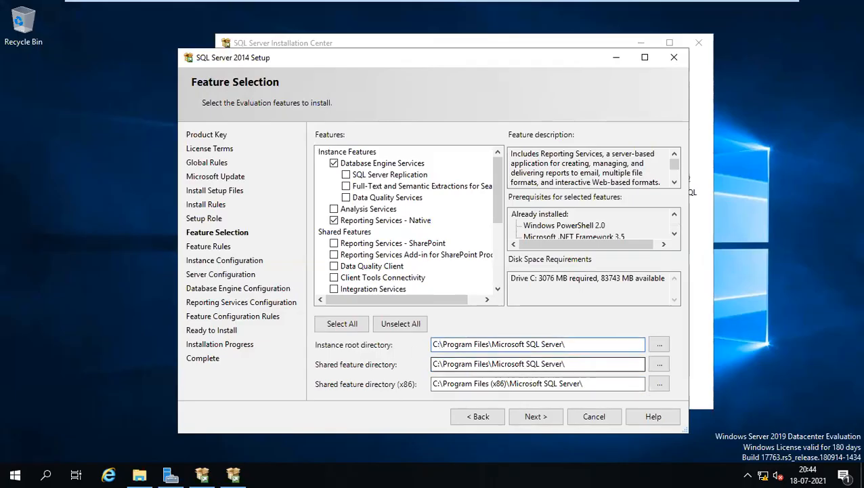
click(534, 416)
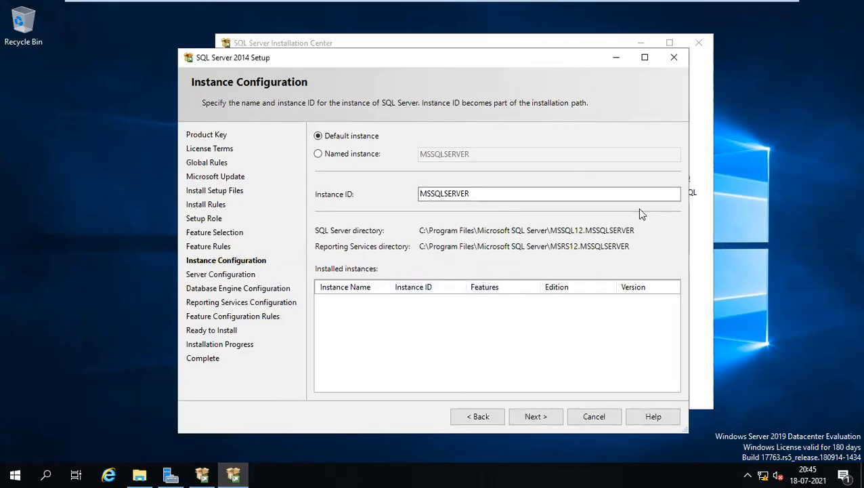
- Keep the Default instance MSSQLSERVER and continue to Server Configuration
click(536, 417)
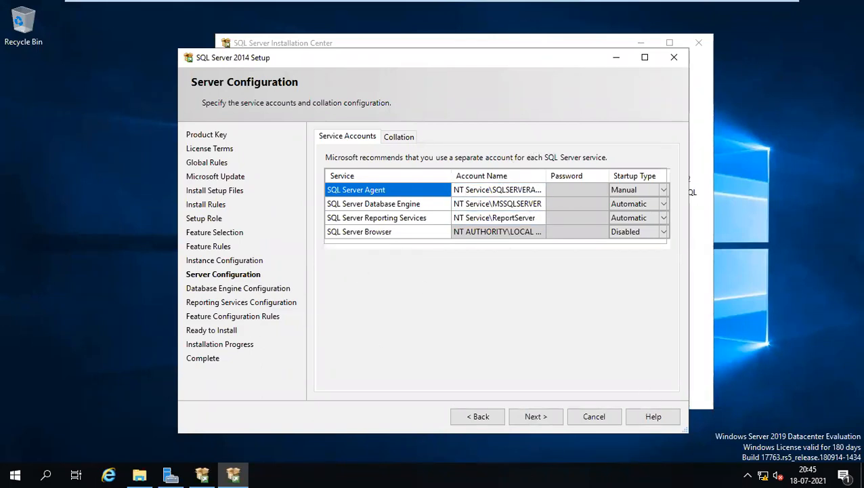
- Run SQL Server Agent under the domain sccmadmin account with its password, set to Automatic startup
click(498, 190)
text(pravven)
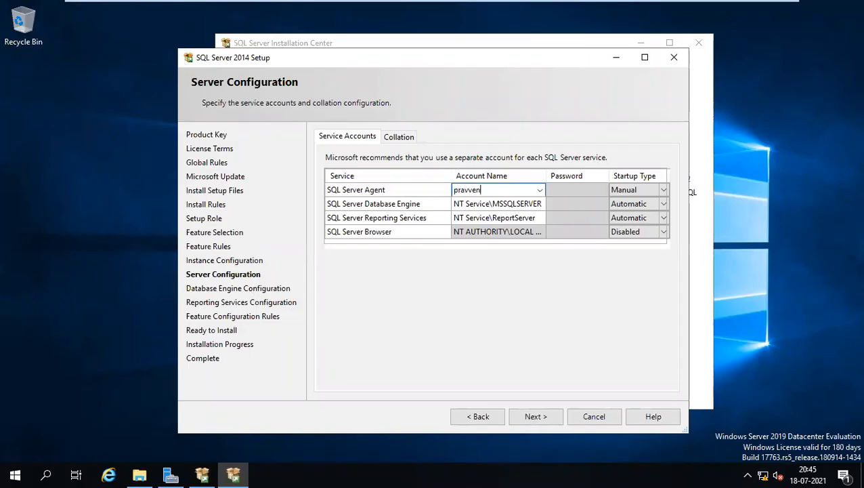
key(BackSpace)
key(BackSpace)
text(veen\sccmadmin*********)
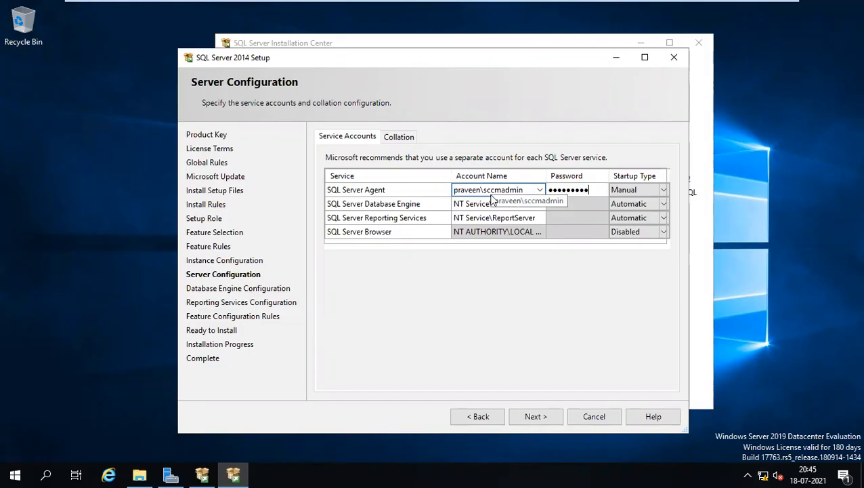
click(664, 194)
click(664, 195)
click(628, 203)
- Give Database Engine and Reporting Services the same domain sccmadmin account and password, then go to Collation
click(533, 204)
click(533, 204)
text(pr)
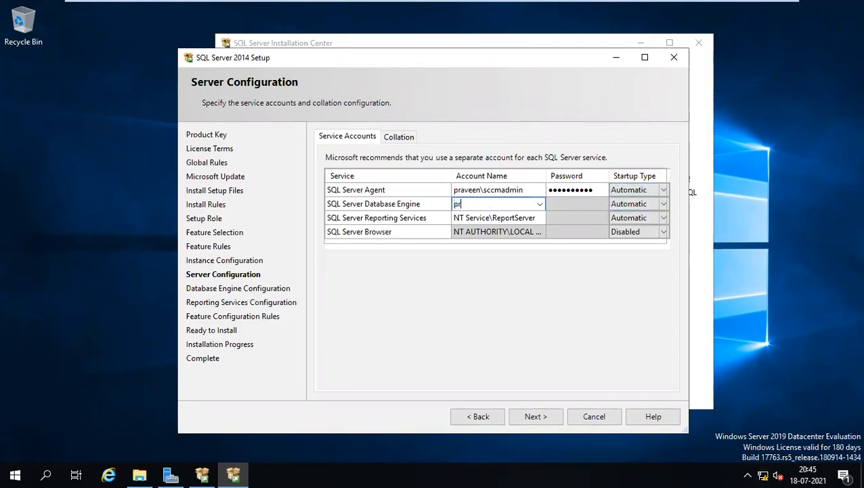
text(aveen\sccmadmin)
text(••••••)
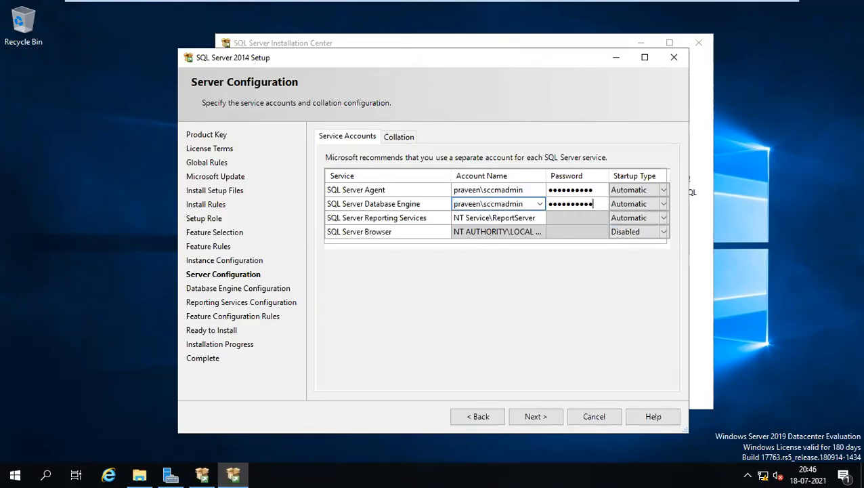
click(519, 220)
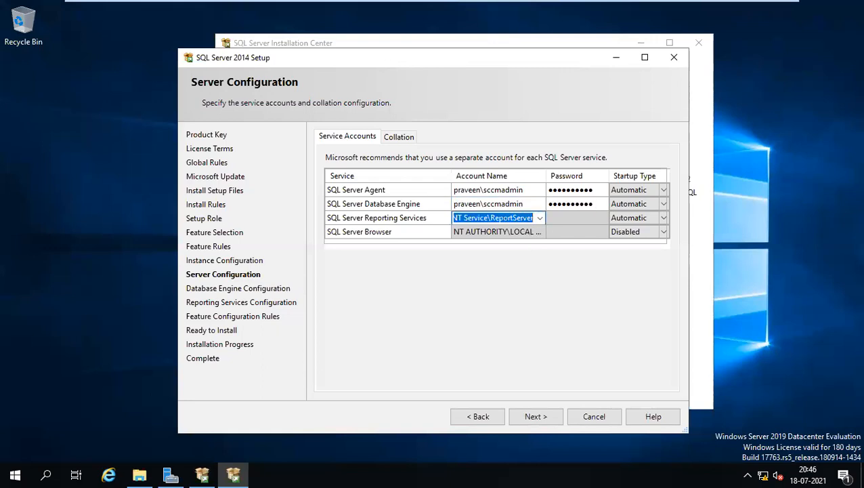
text(praveen\sccmadmin)
key(Tab)
text(•••••)
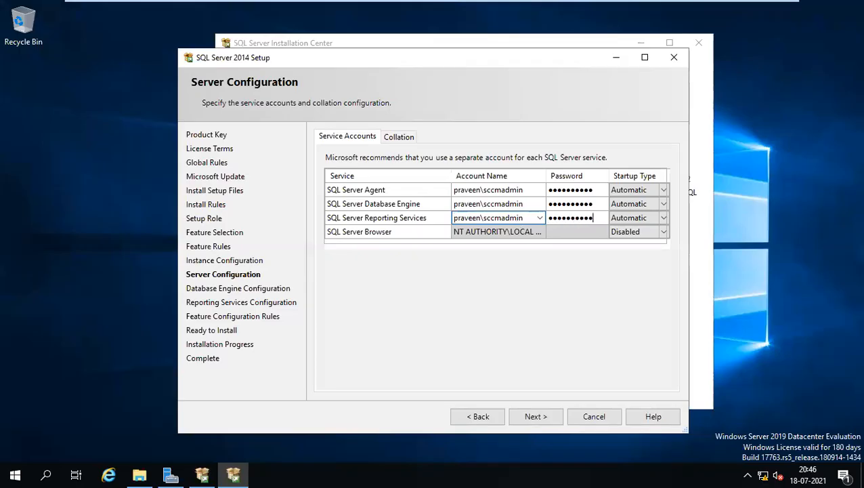
click(386, 137)
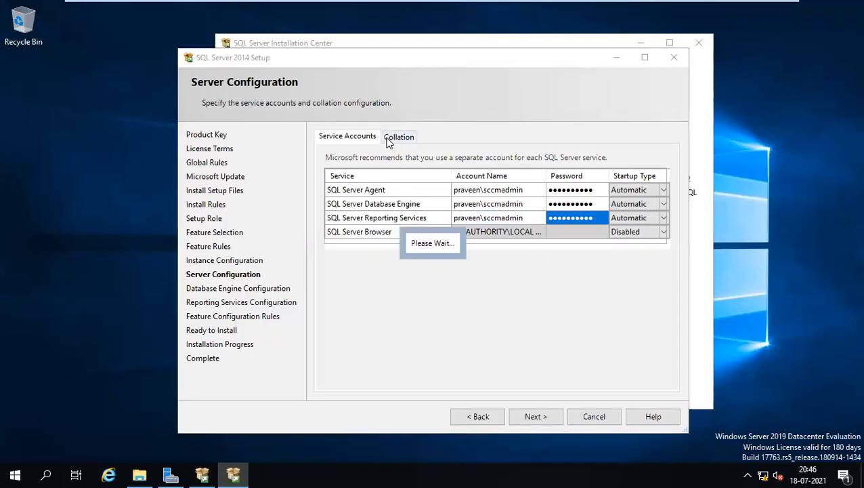
key(Tab)
- Switch to SQL collations and choose SQL_Latin1_General_CP1_CI_AS for the Database Engine
click(643, 178)
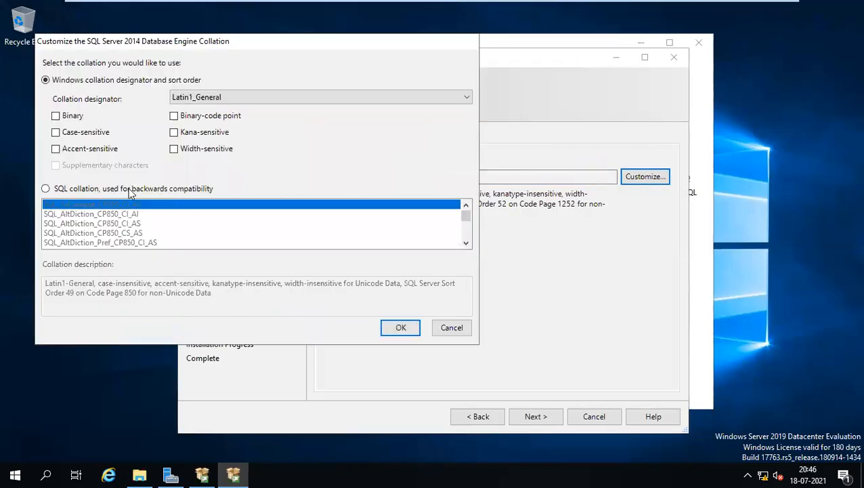
click(130, 193)
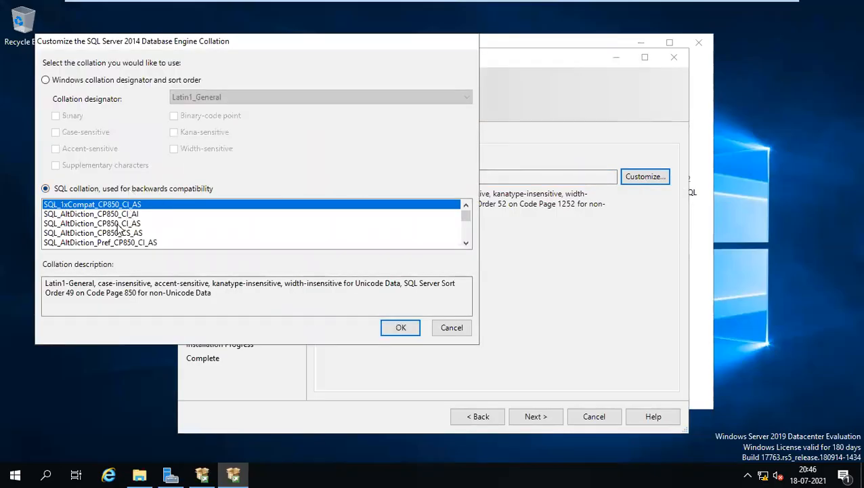
click(118, 226)
scroll(118, 228, down, 15)
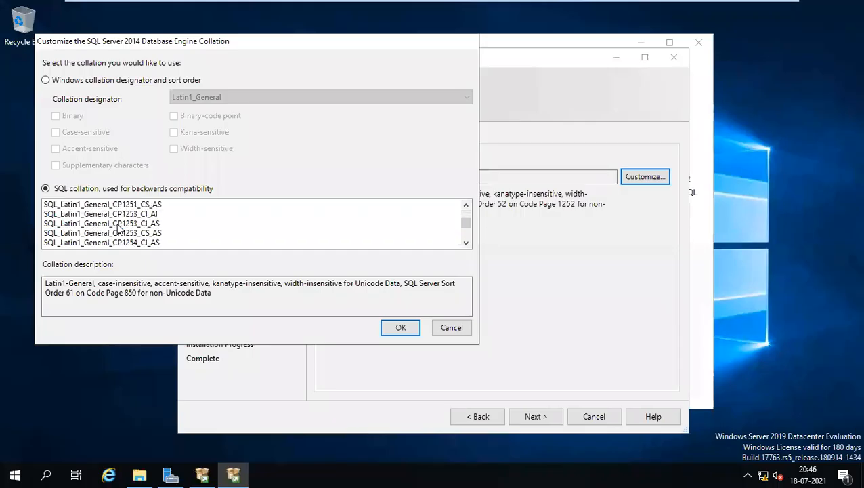
scroll(117, 224, down, 2)
click(117, 224)
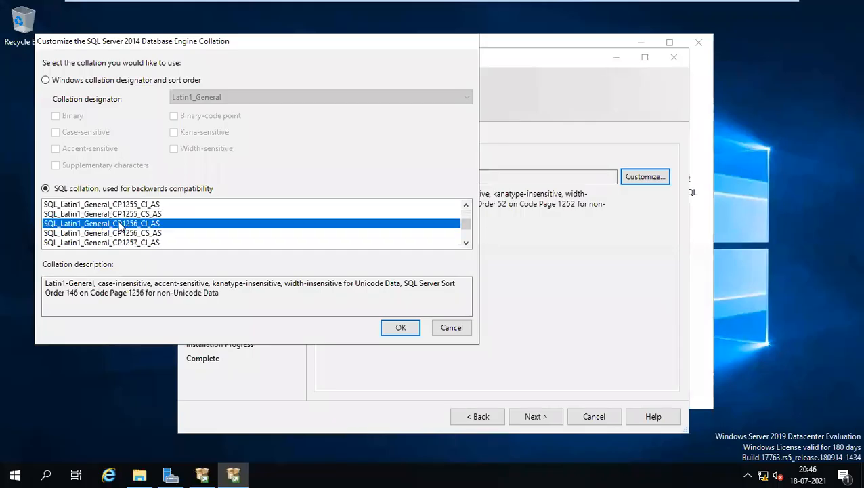
scroll(152, 233, down, 3)
scroll(152, 233, down, 2)
scroll(150, 234, up, 4)
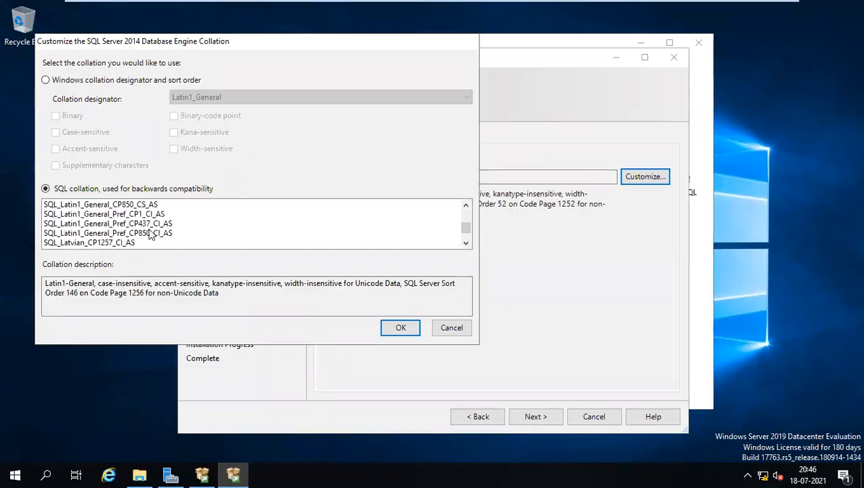
scroll(151, 233, up, 5)
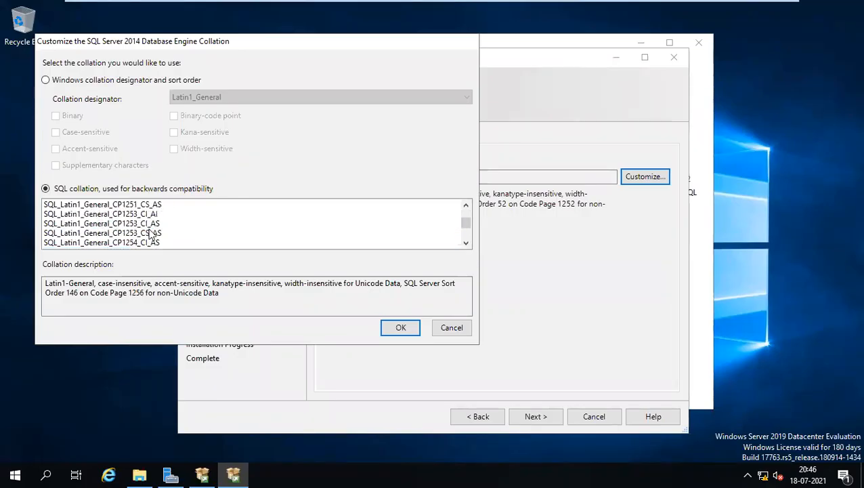
scroll(152, 225, up, 1)
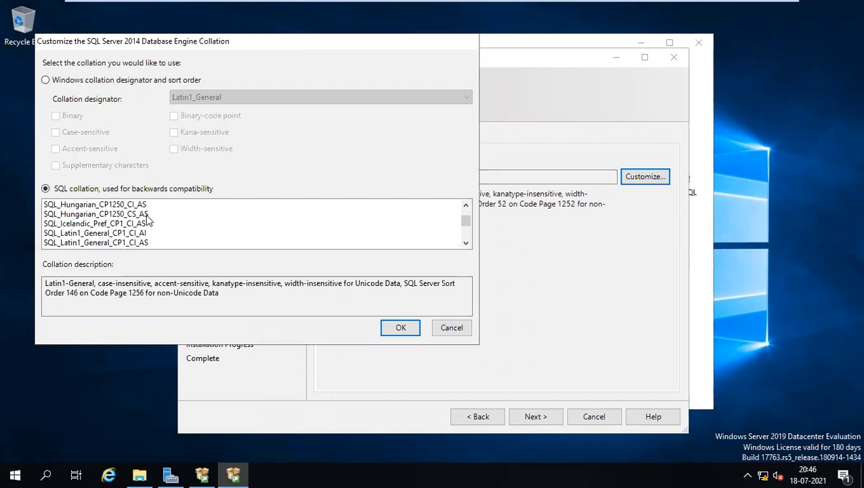
scroll(154, 222, down, 1)
click(145, 215)
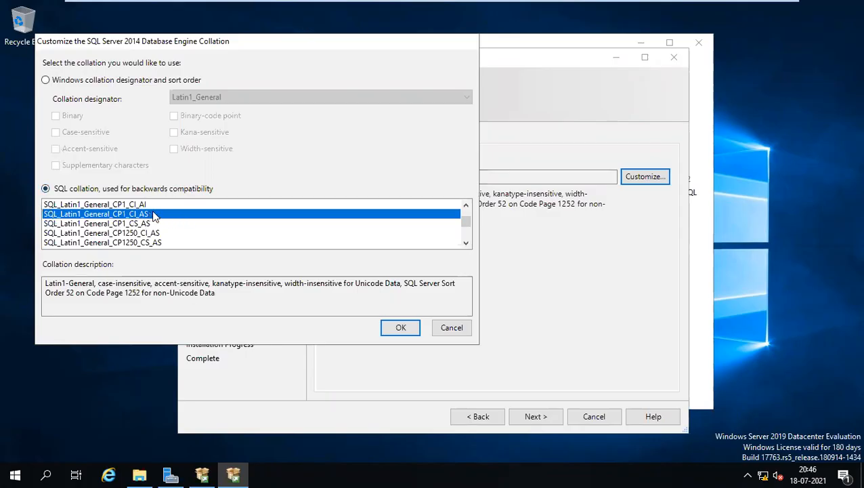
click(398, 328)
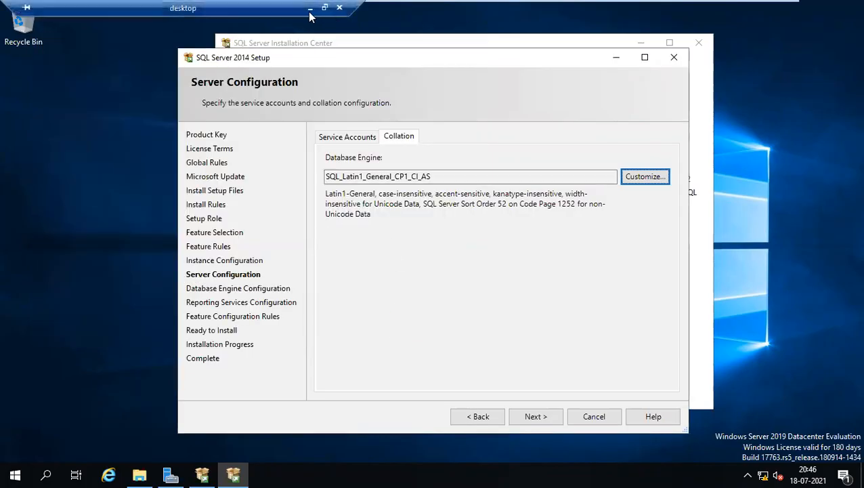
click(309, 9)
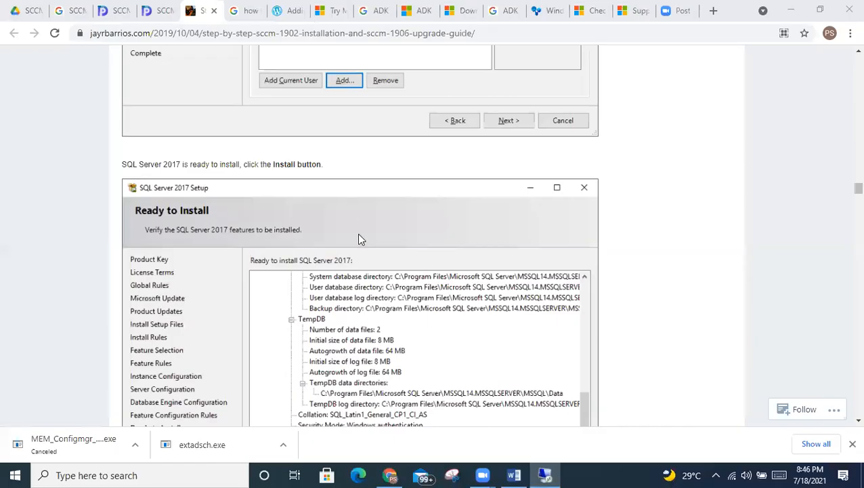
scroll(357, 233, up, 5)
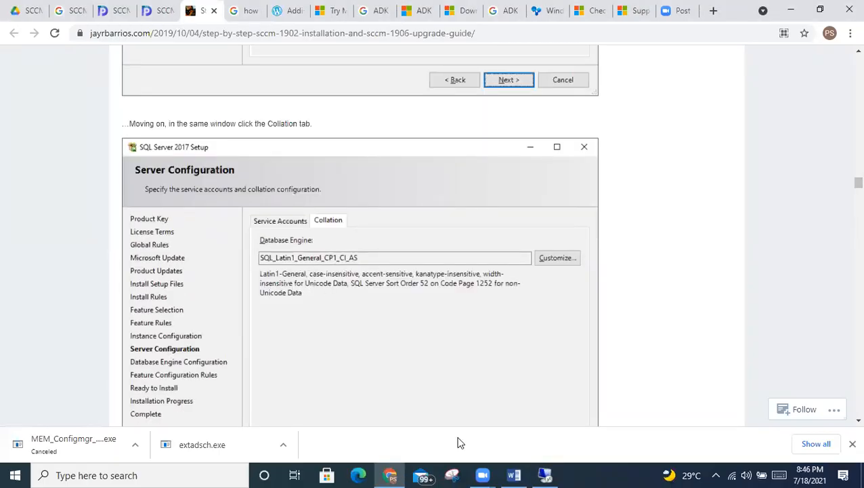
click(545, 475)
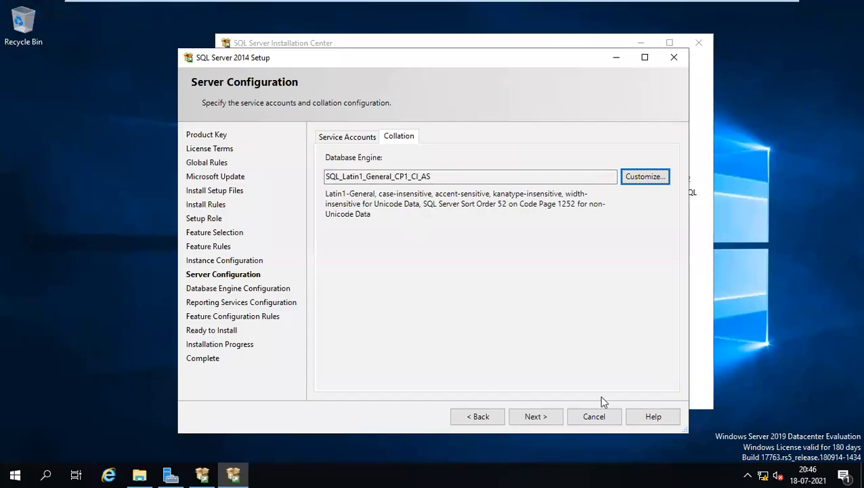
- Add the current user and the SCCM-Admins group as SQL administrators, then select the data root drive letter
click(535, 417)
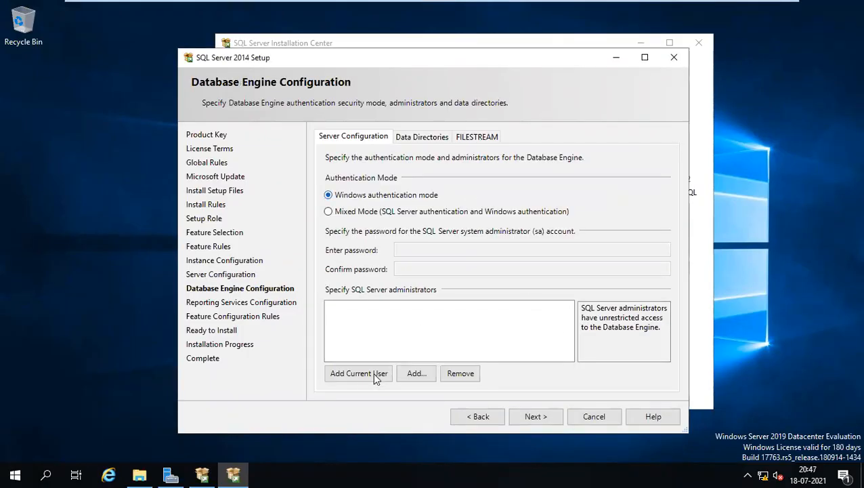
click(372, 372)
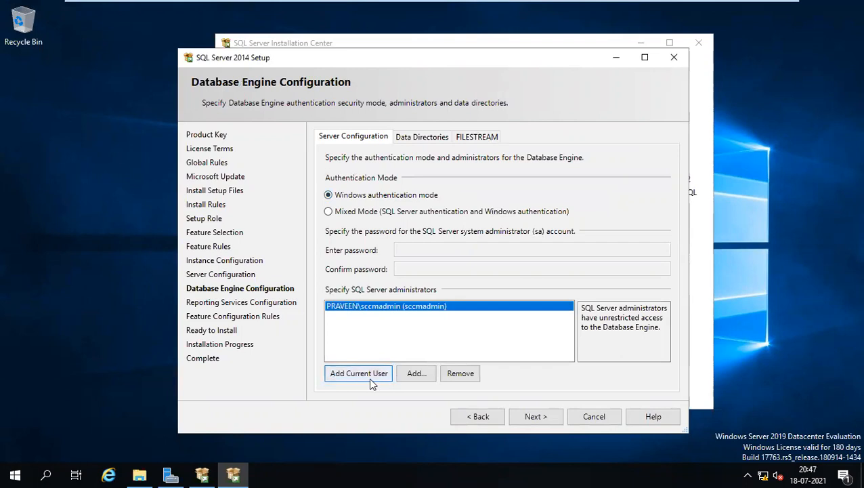
click(408, 376)
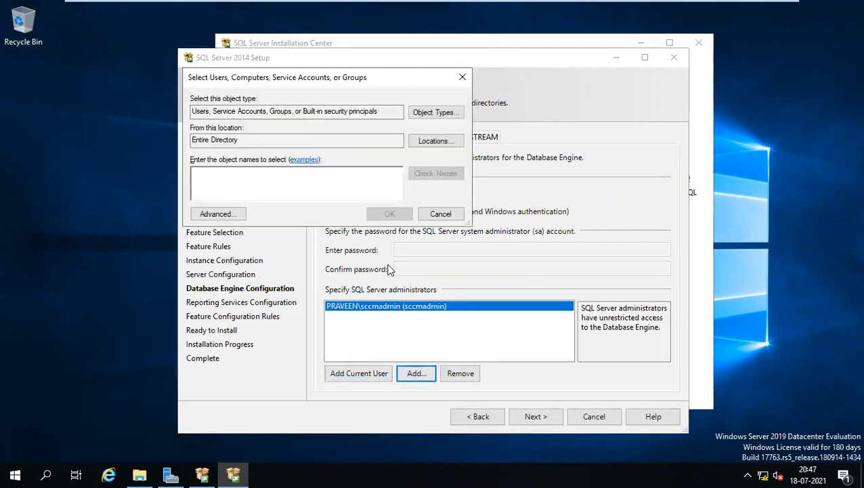
text(scc)
click(415, 175)
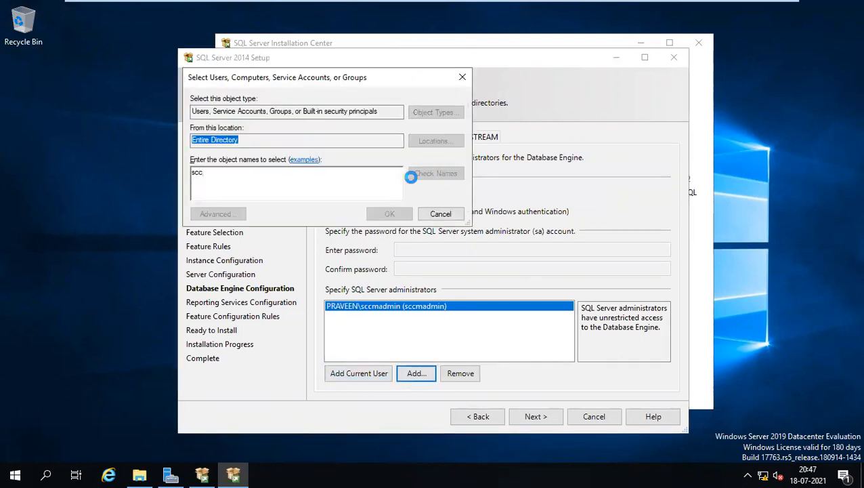
click(240, 187)
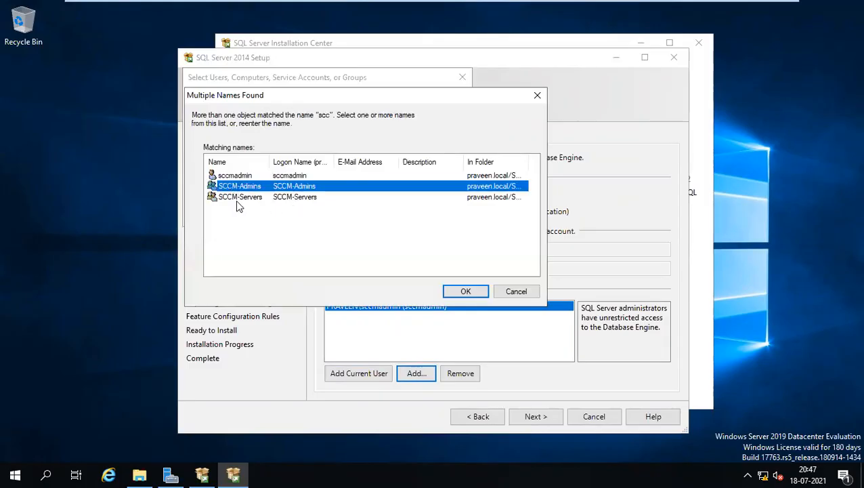
click(454, 292)
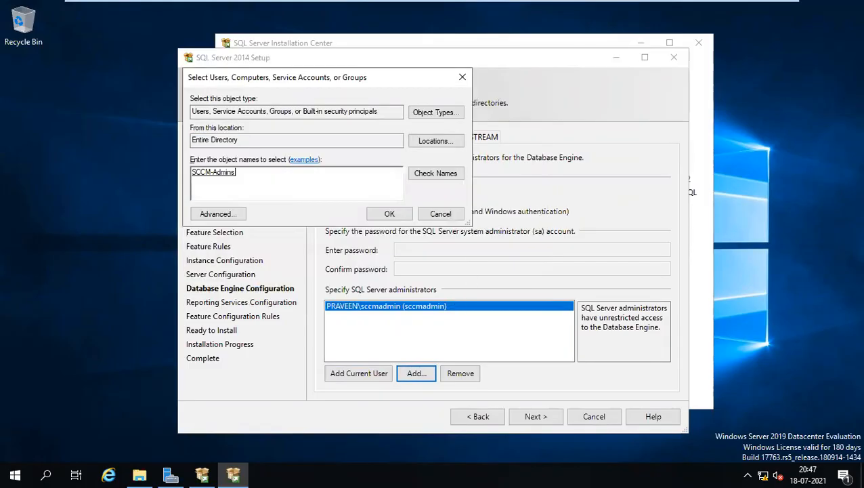
click(389, 214)
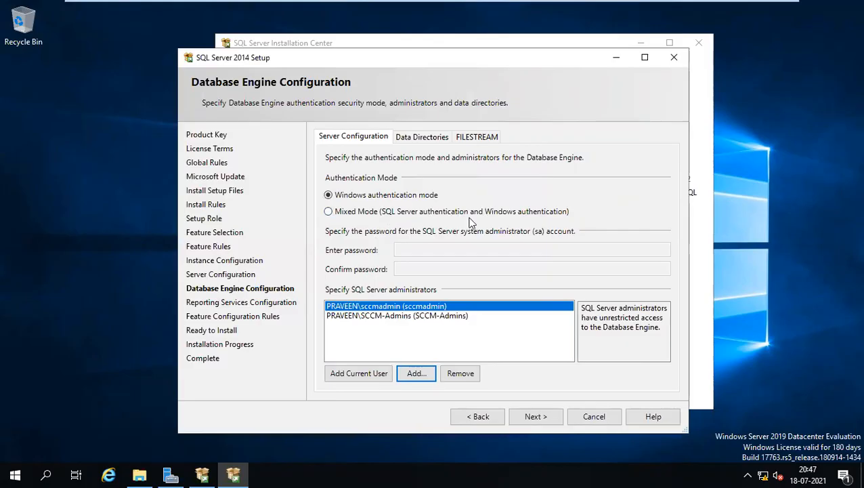
click(409, 139)
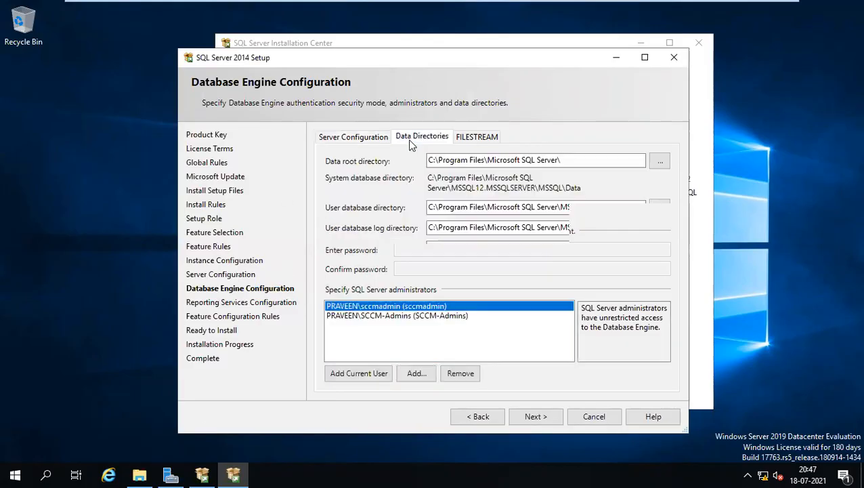
drag(434, 161, 426, 160)
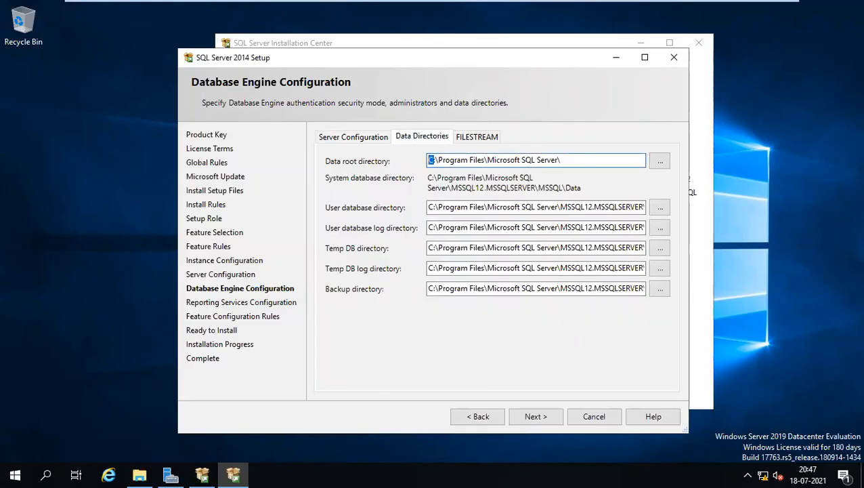
- Change the data root drive to S and confirm the SQL (S:) drive is empty in File Explorer
text(S)
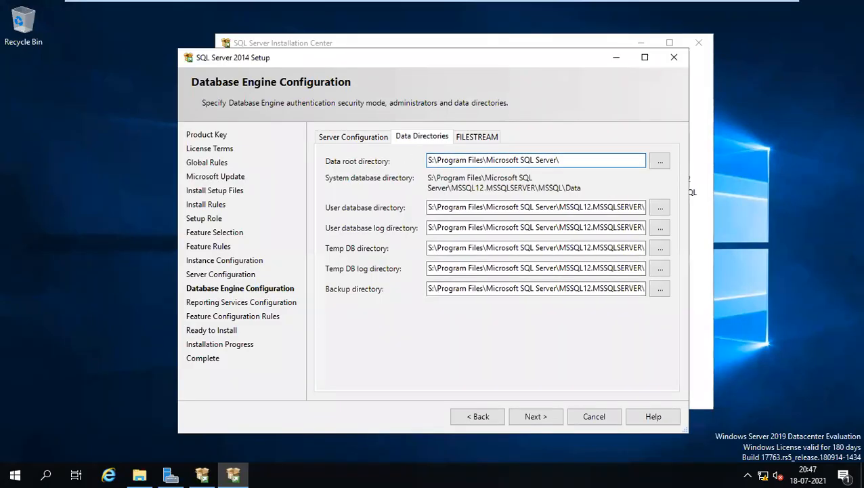
click(139, 475)
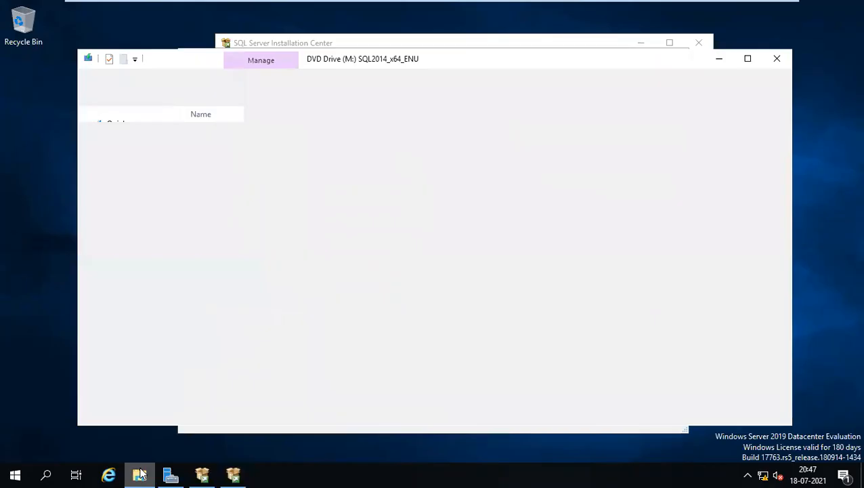
click(114, 207)
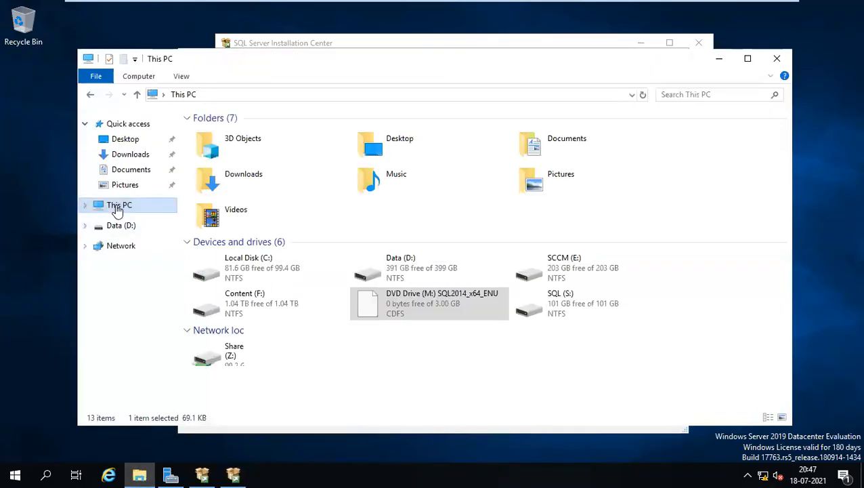
double_click(615, 315)
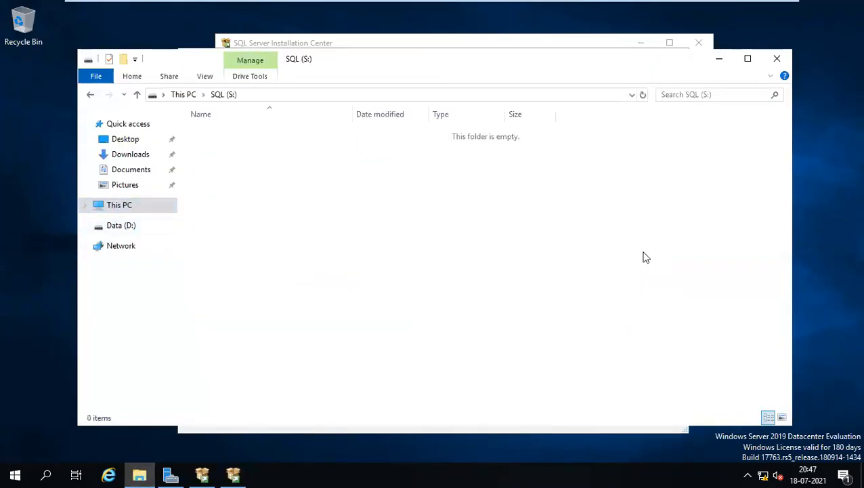
click(718, 57)
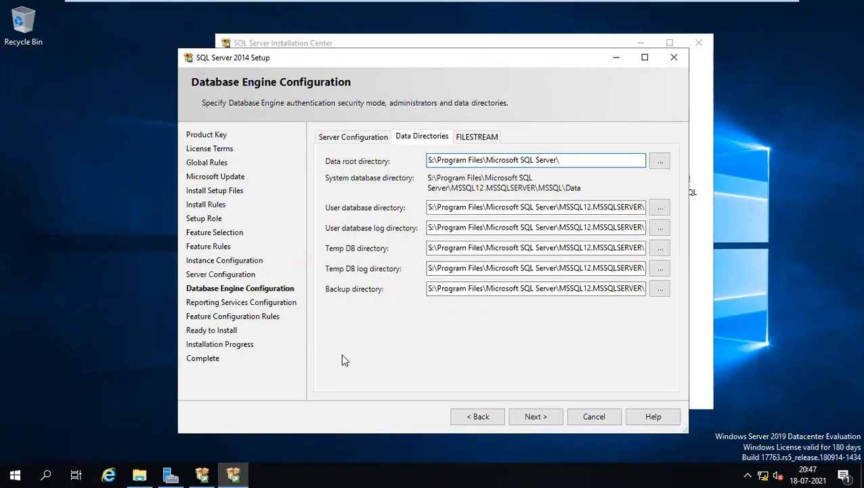
- Accept the Database Engine and native-mode Reporting Services settings and show the feature rule details
click(544, 416)
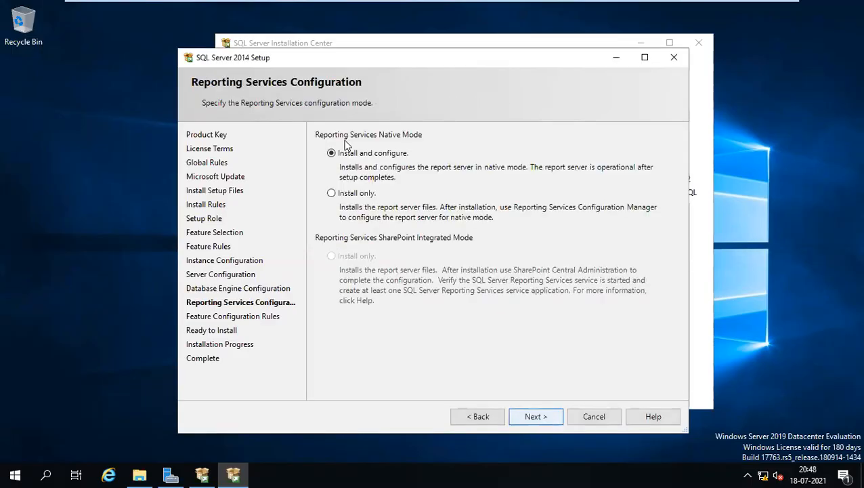
click(529, 417)
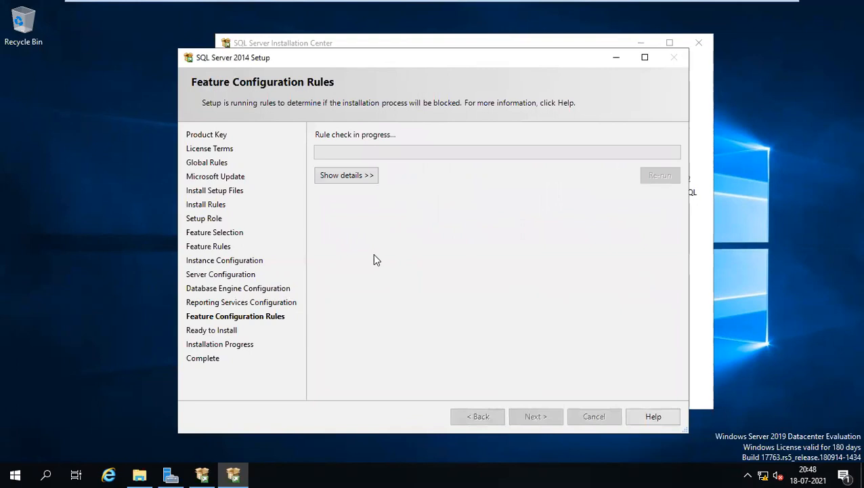
click(348, 180)
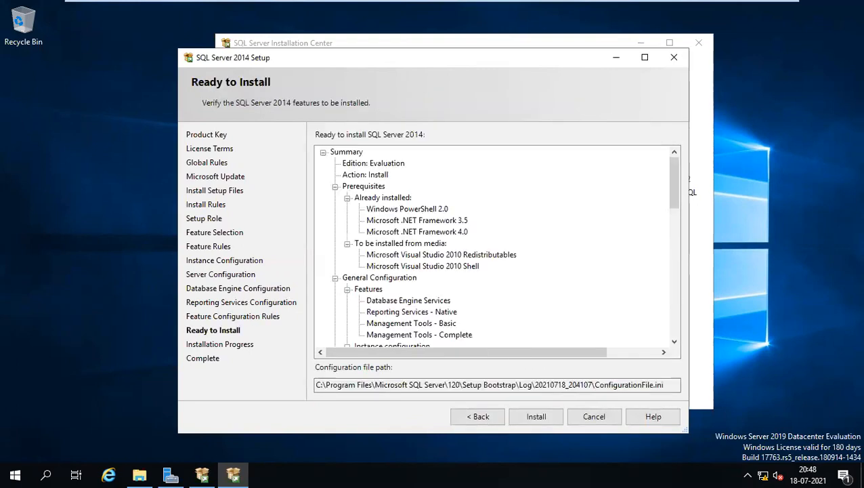
- Start the SQL Server 2014 installation from the Ready to Install page
click(536, 417)
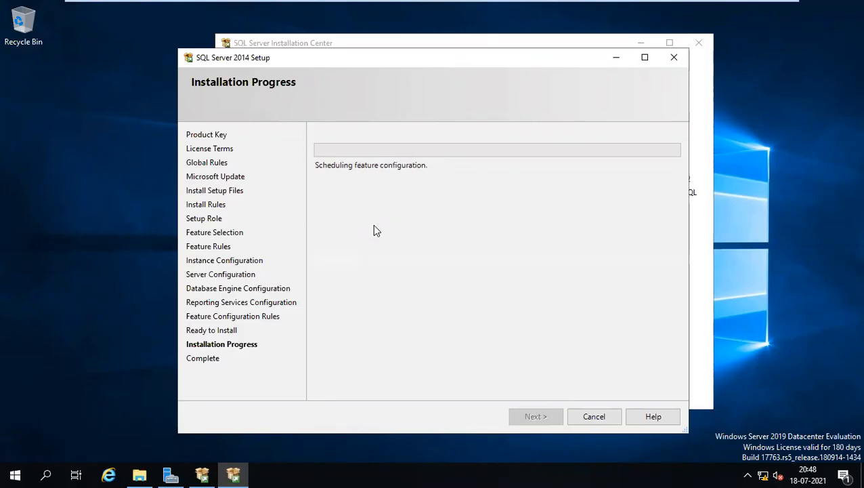
key(ctrl+alt+Return)
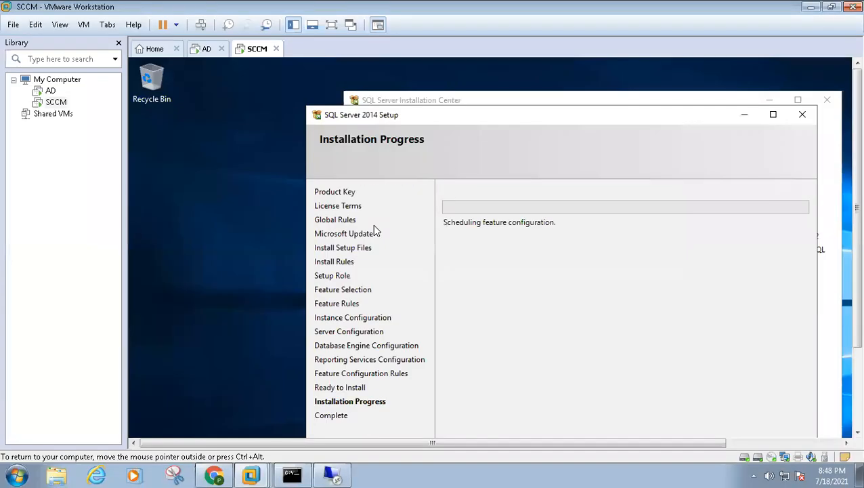
click(228, 124)
right_click(239, 91)
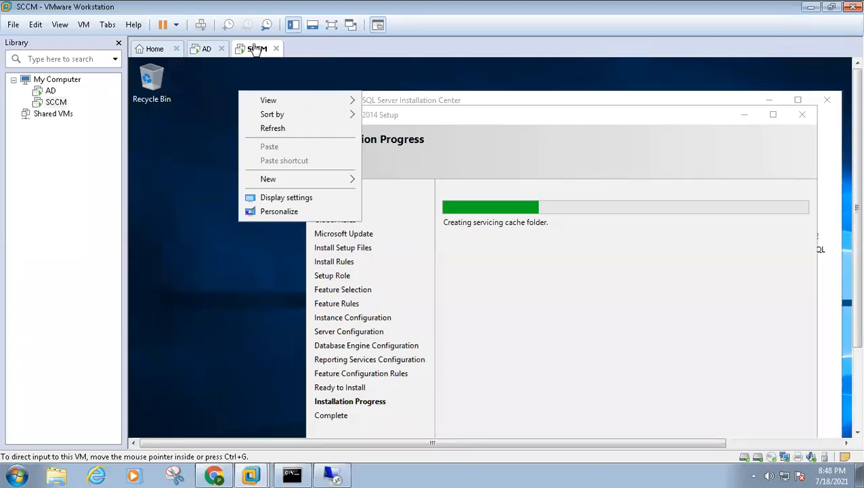
click(437, 120)
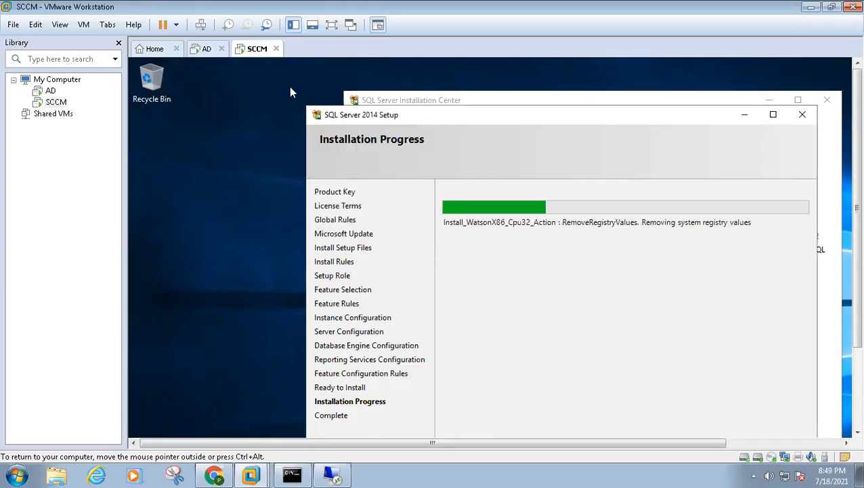
key(ctrl+alt+Return)
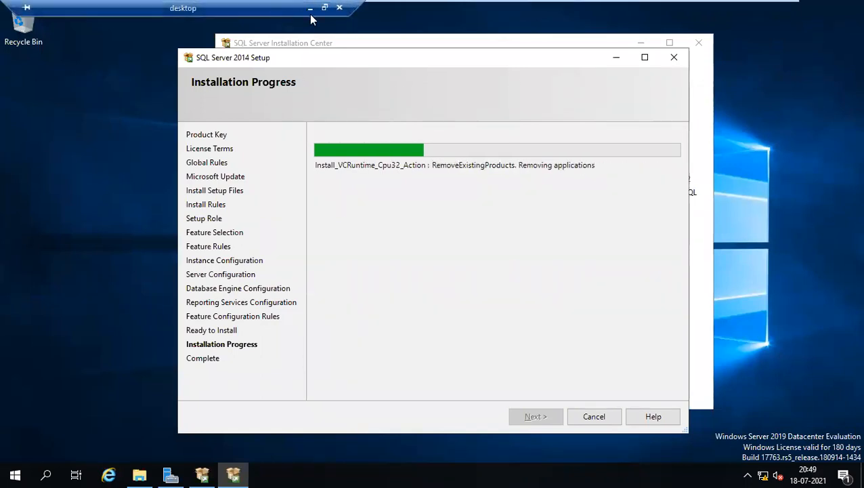
- Minimize the virtual machine to consult the guide, reposition the setup window, and return to the VM
click(310, 8)
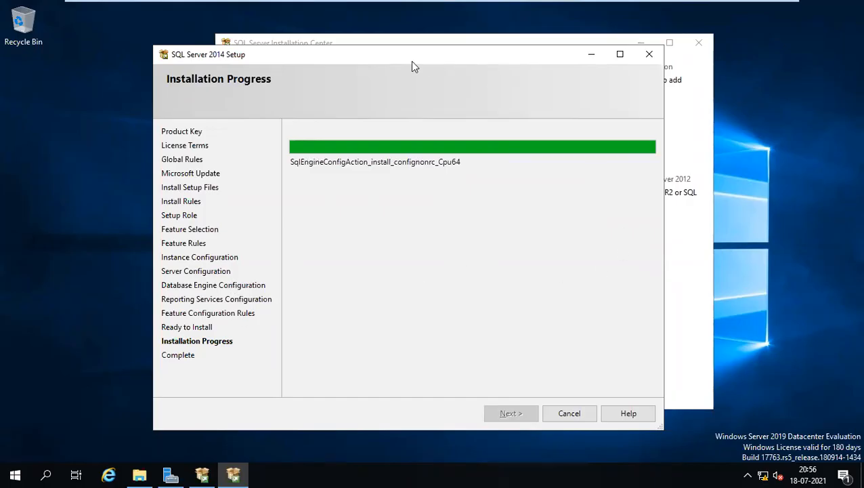
drag(411, 61, 430, 60)
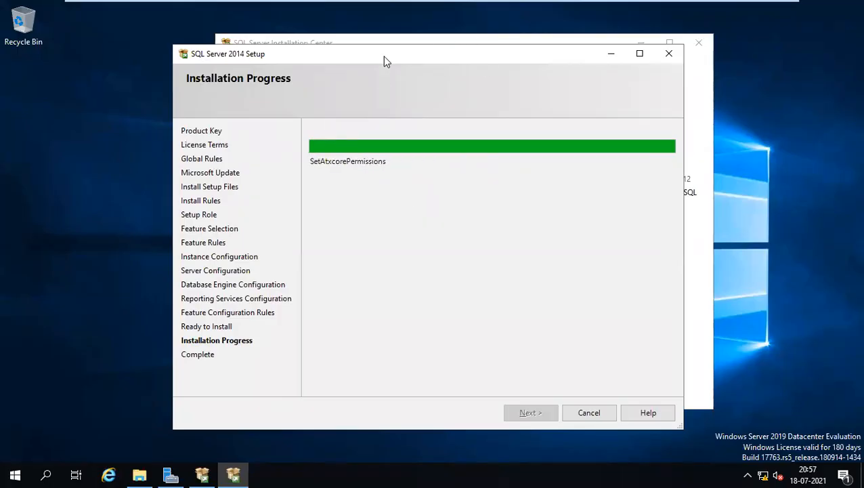
drag(382, 56, 428, 58)
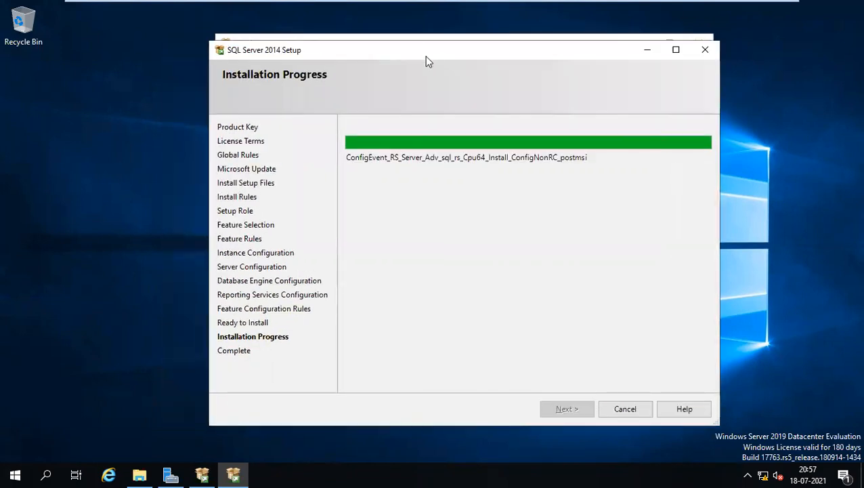
drag(440, 55, 432, 51)
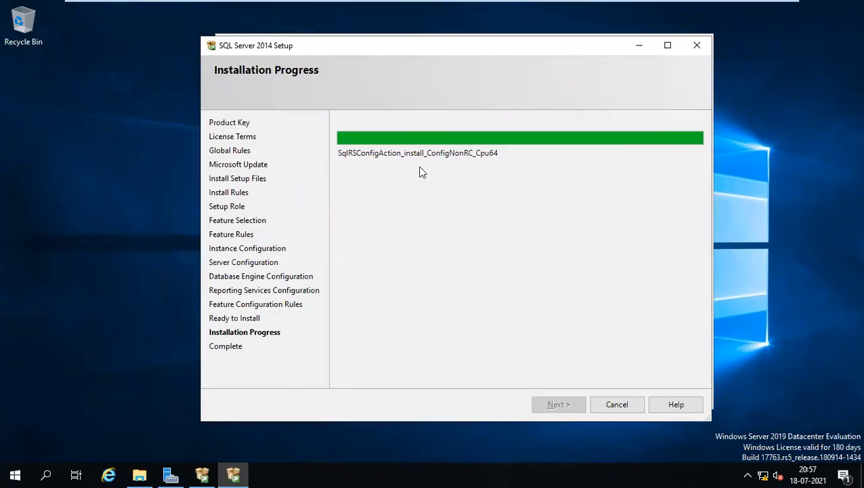
mouse_move(465, 6)
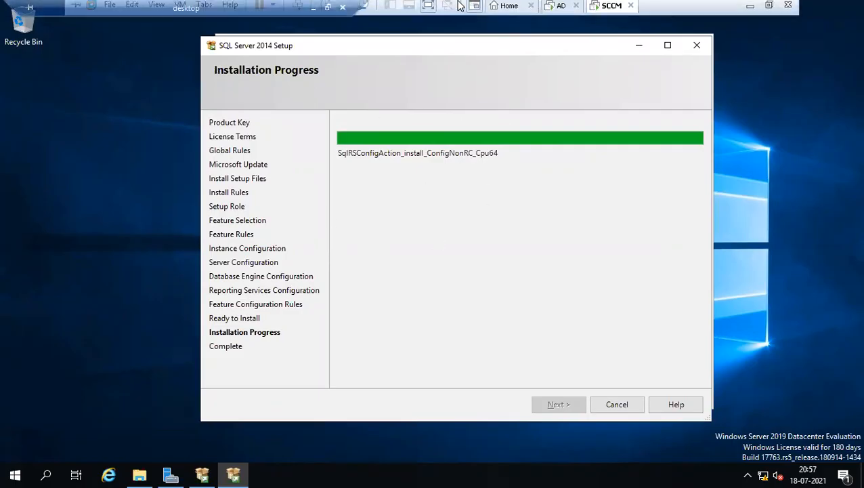
click(312, 11)
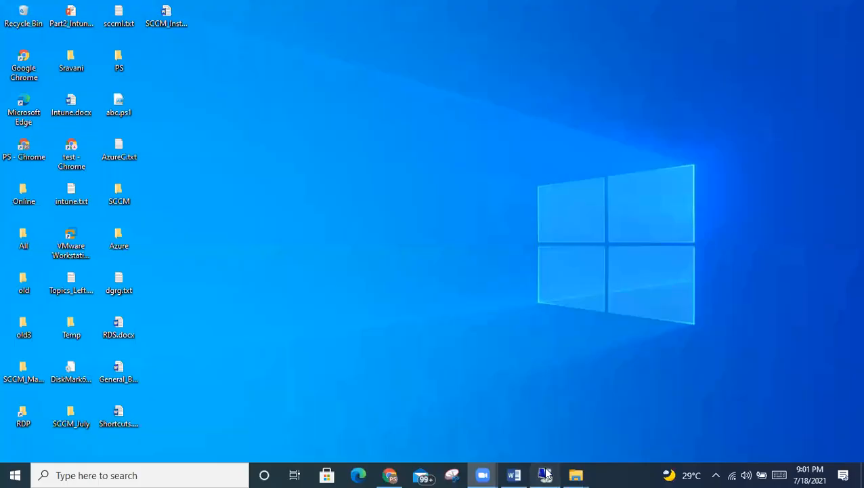
click(545, 474)
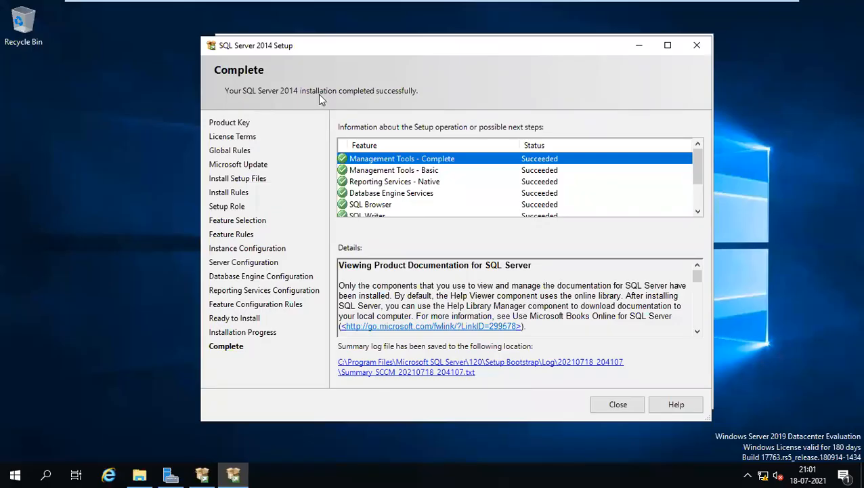
- Review the succeeded feature results, then close Setup and the SQL Server Installation Center
click(393, 165)
scroll(393, 165, down, 2)
scroll(393, 164, up, 2)
scroll(394, 165, down, 2)
click(622, 401)
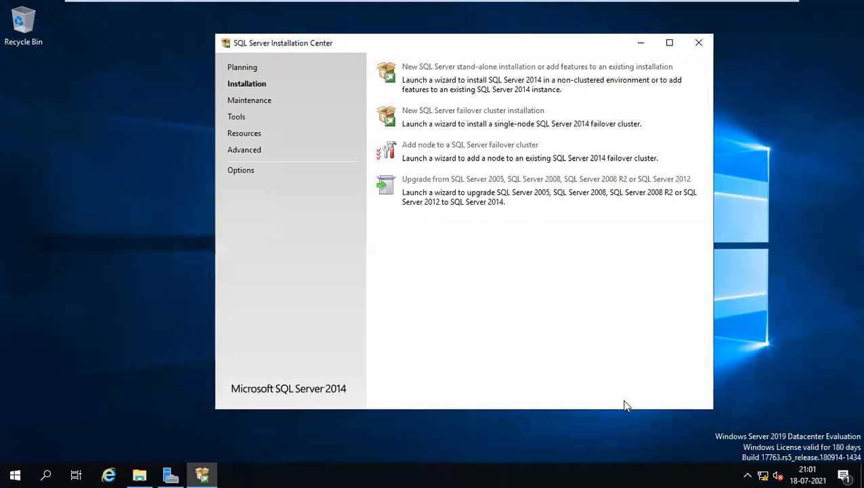
click(699, 43)
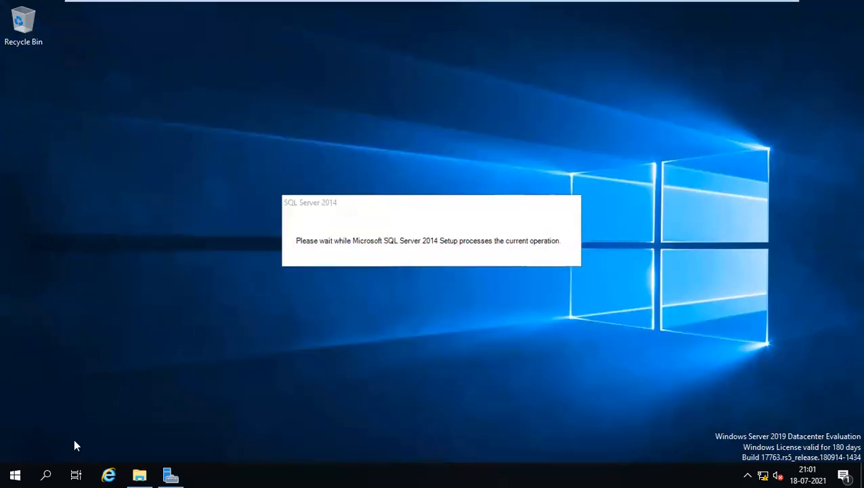
- Search the Start menu for 'sql' and launch SQL Server 2014 Management Studio
click(17, 474)
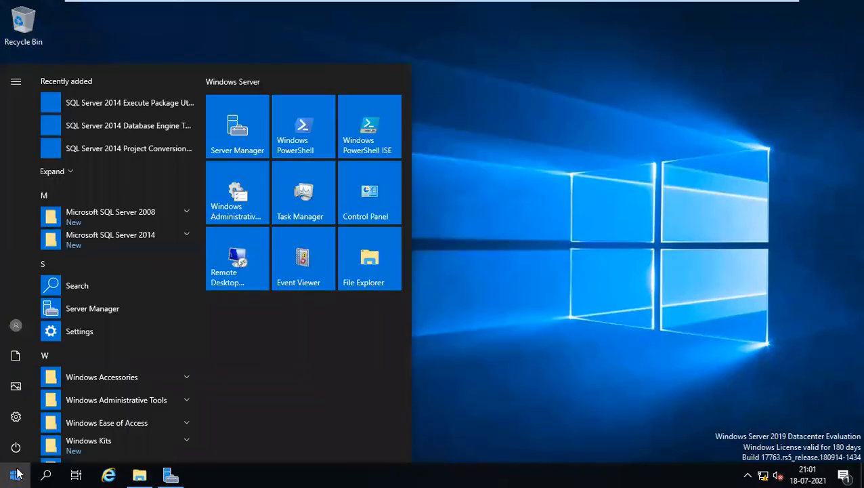
text(sql)
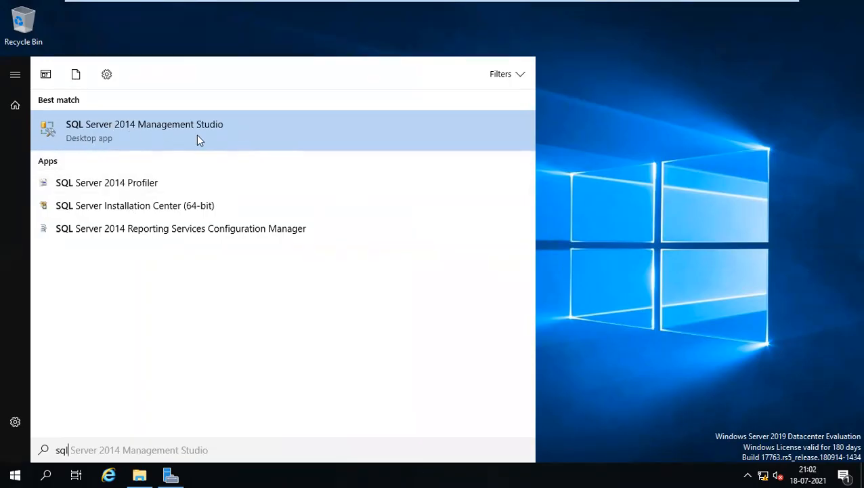
click(148, 137)
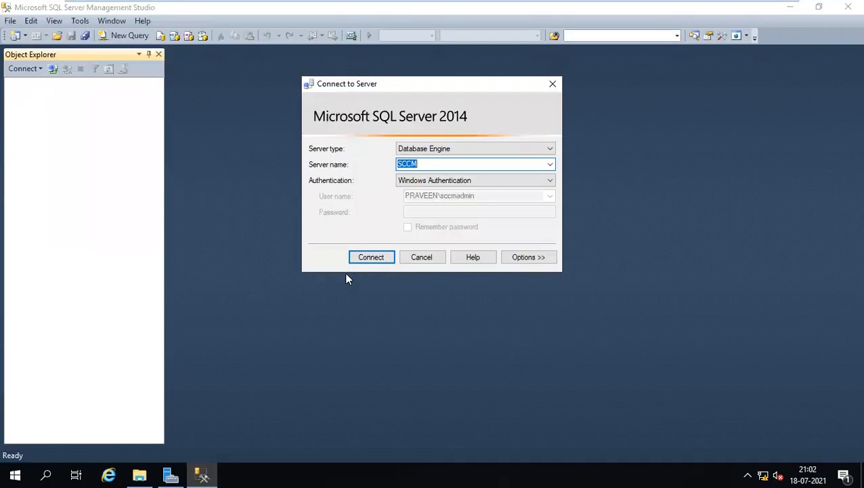
- Connect to the SCCM server and confirm ReportServer and ReportServerTempDB appear under Databases
click(369, 257)
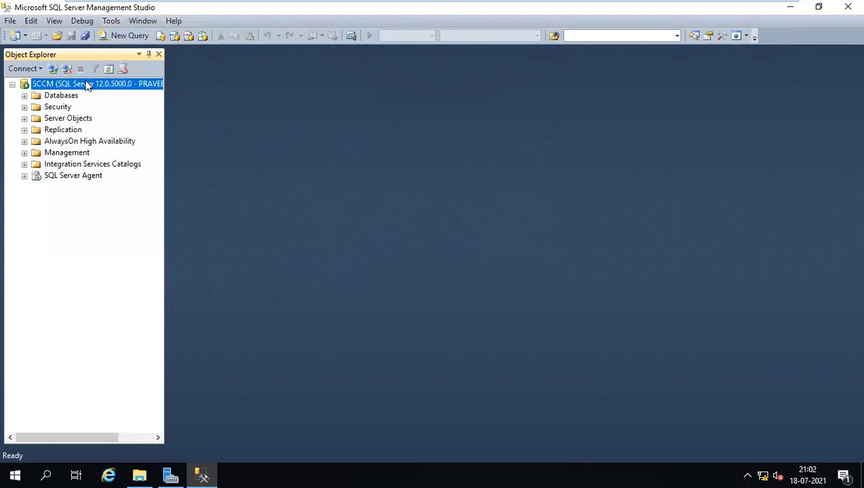
click(24, 96)
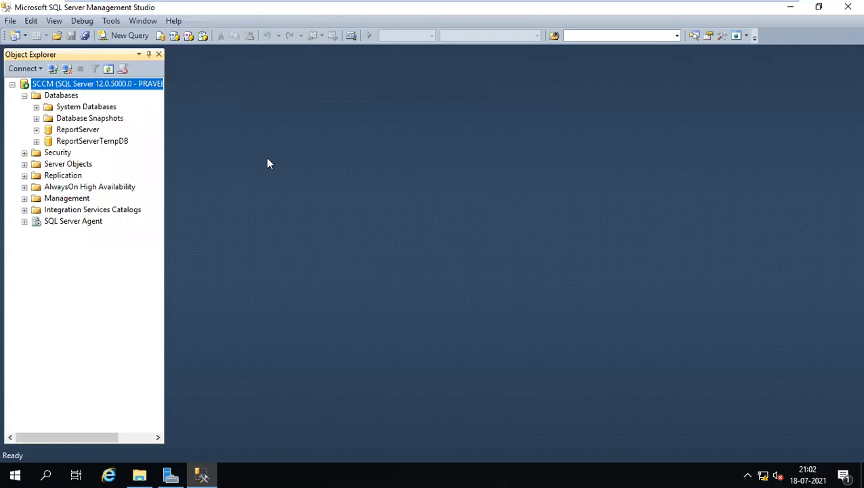
click(818, 8)
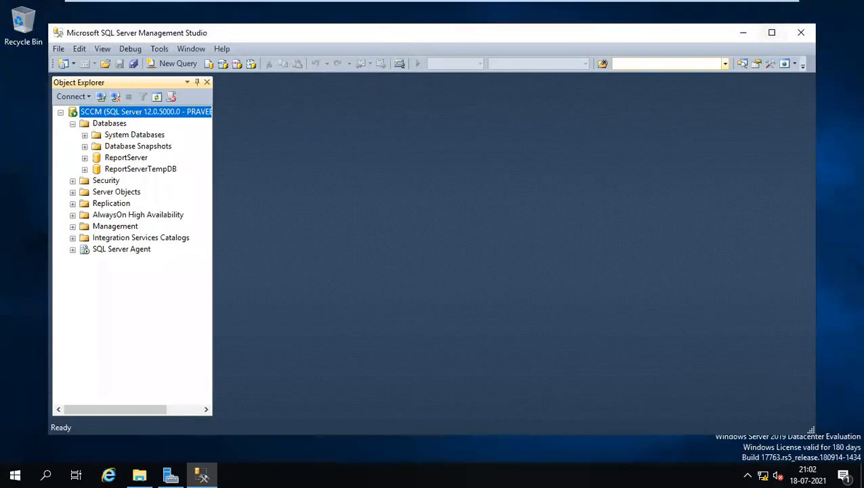
drag(378, 37, 382, 57)
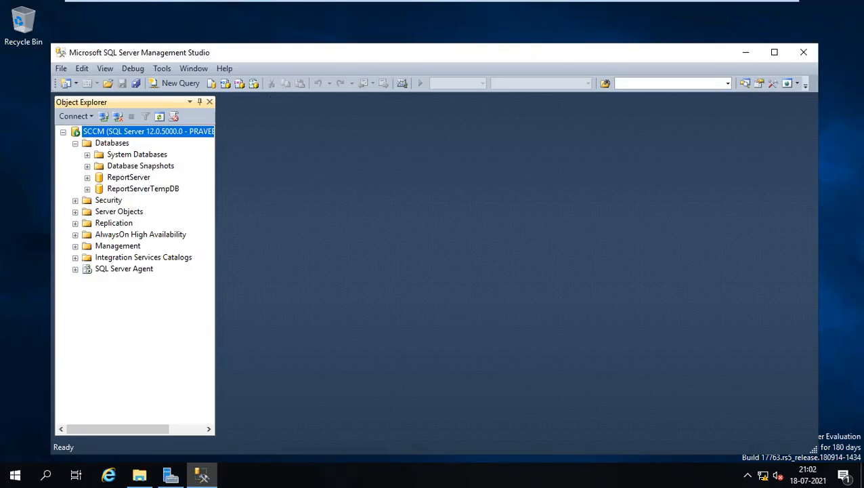
drag(335, 53, 367, 53)
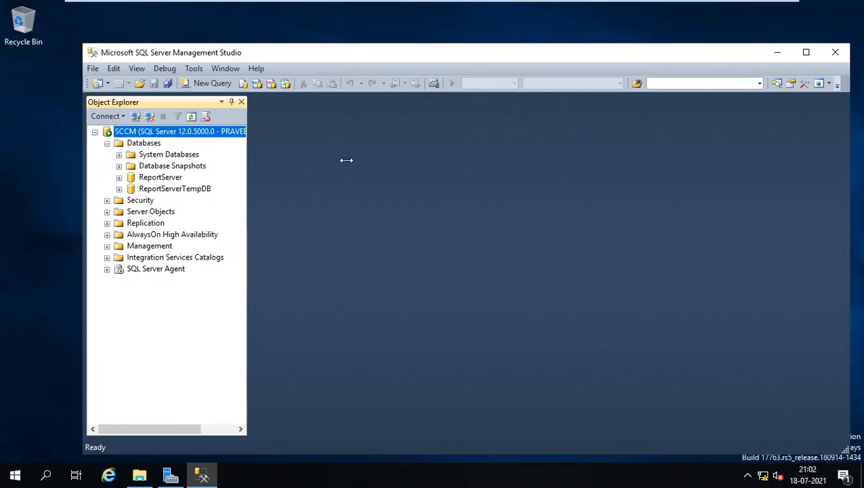
- Close Management Studio
click(2, 474)
click(1, 472)
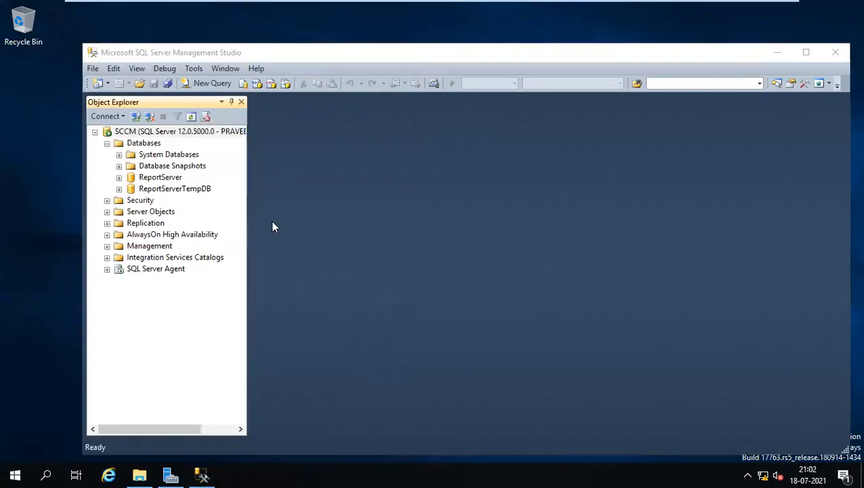
click(836, 54)
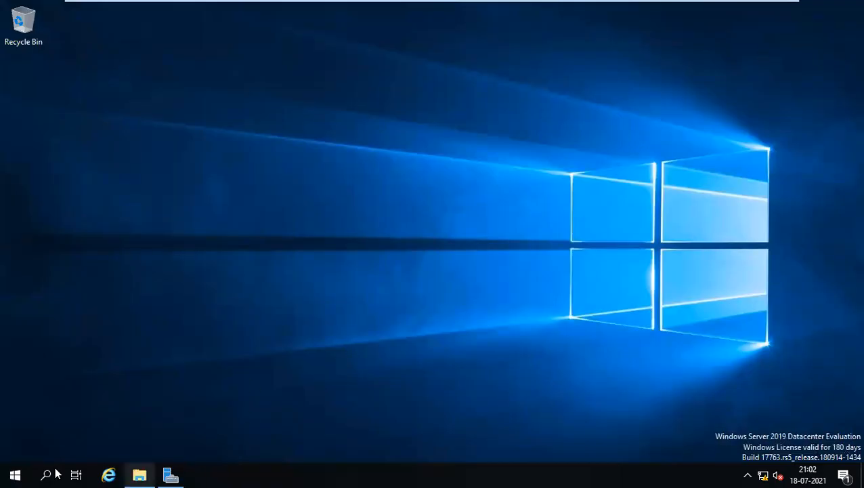
- Relaunch Management Studio via Run 'ssms', reconnect to SCCM, then close it again
click(10, 473)
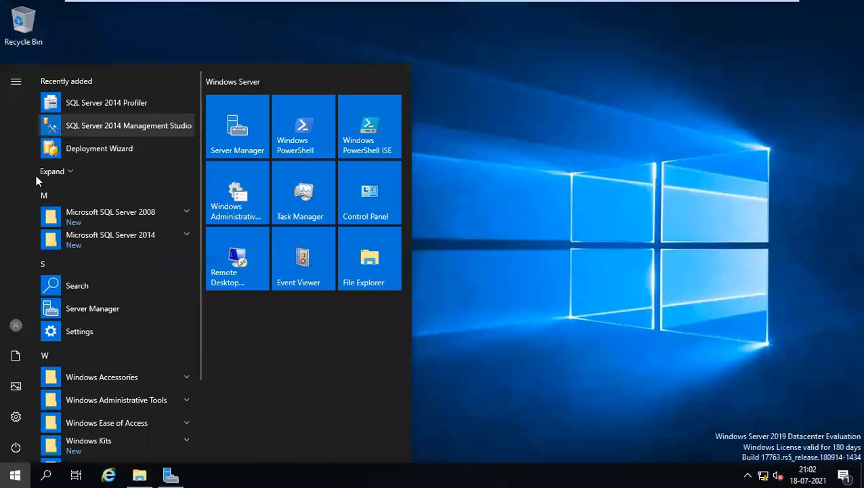
click(547, 238)
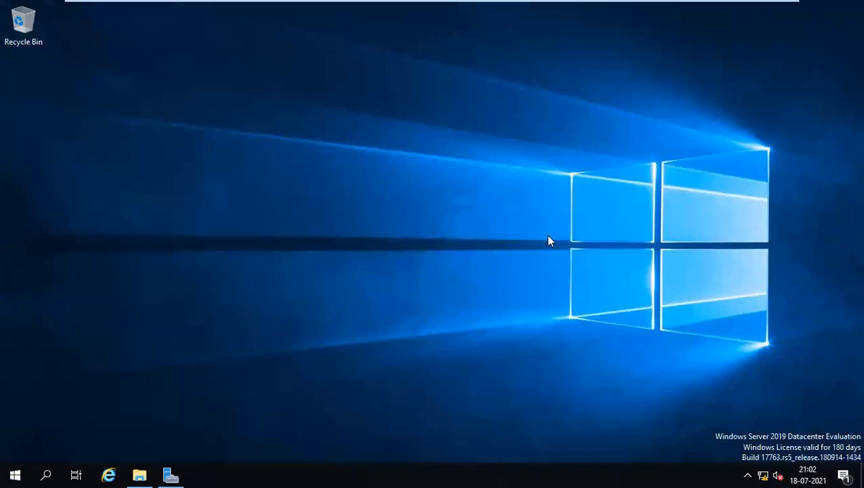
key(super+r)
text(ssms)
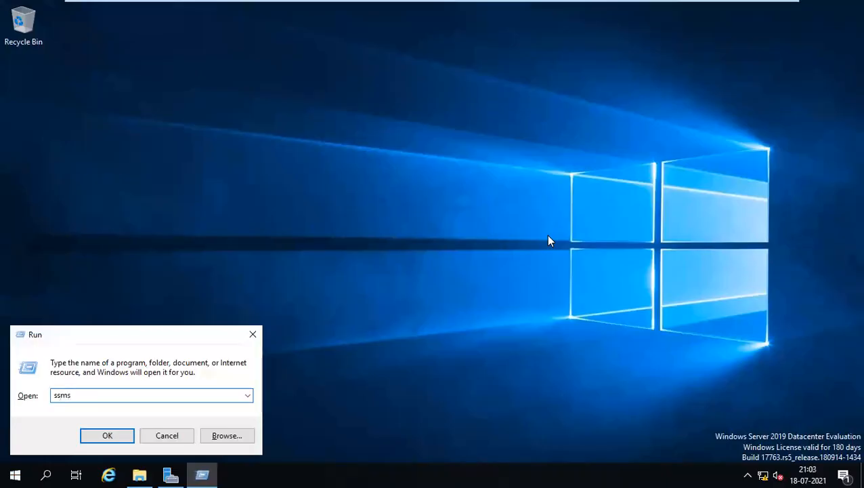
key(Return)
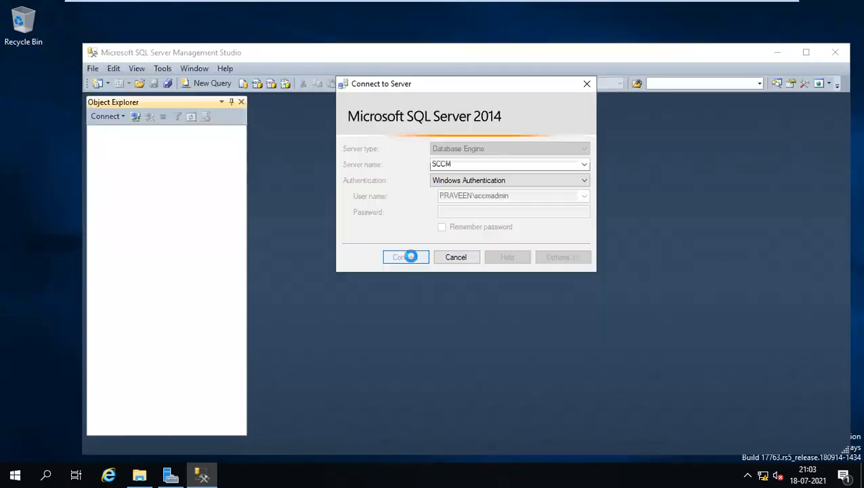
click(408, 257)
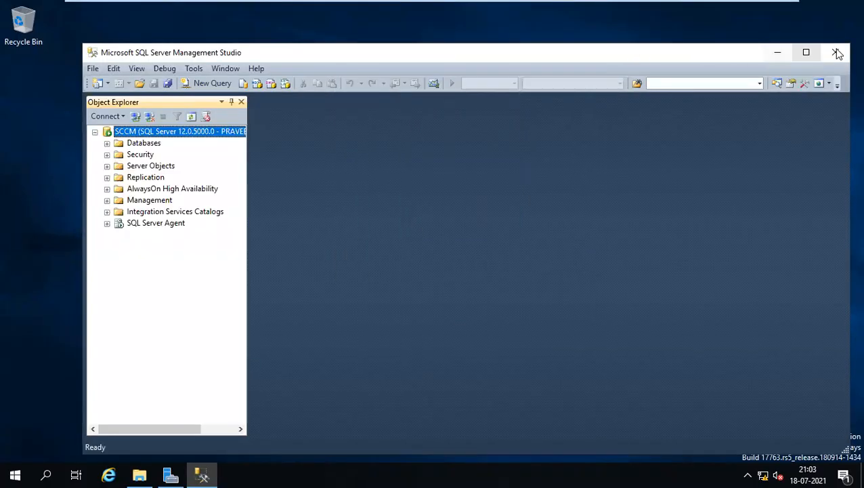
click(835, 52)
click(11, 474)
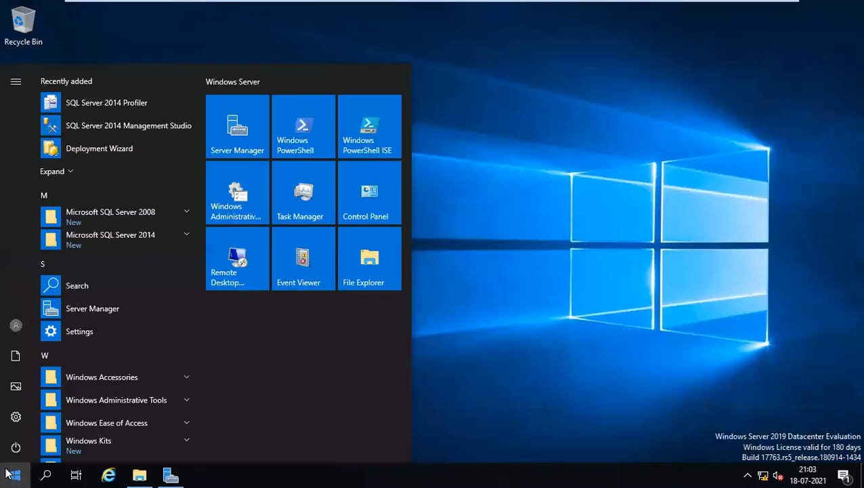
- Launch SQL Server 2014 Configuration Manager from Start search and approve the administrator prompt
text(ssms)
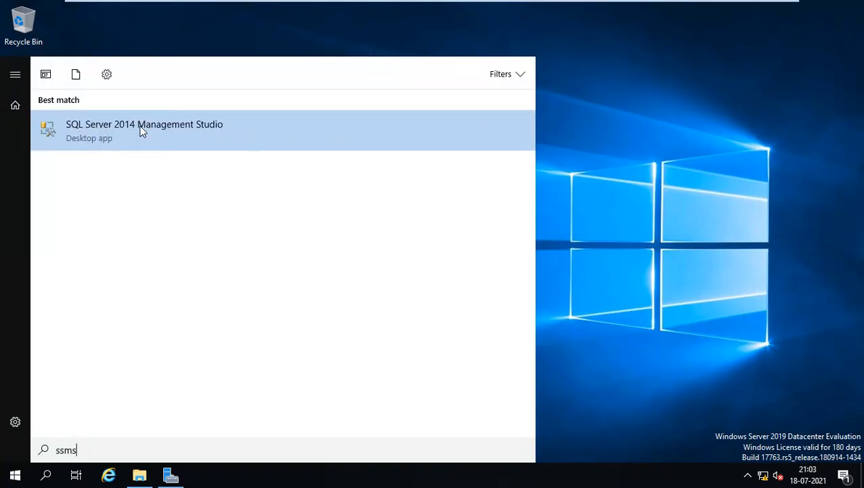
click(746, 201)
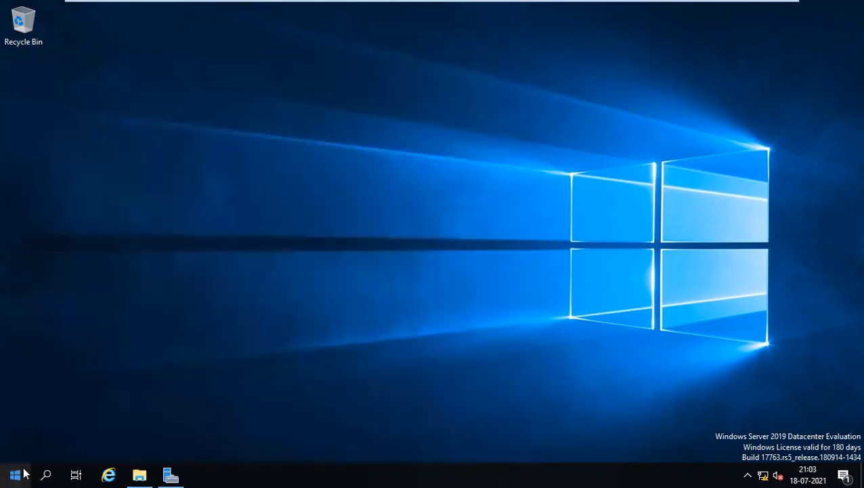
click(25, 474)
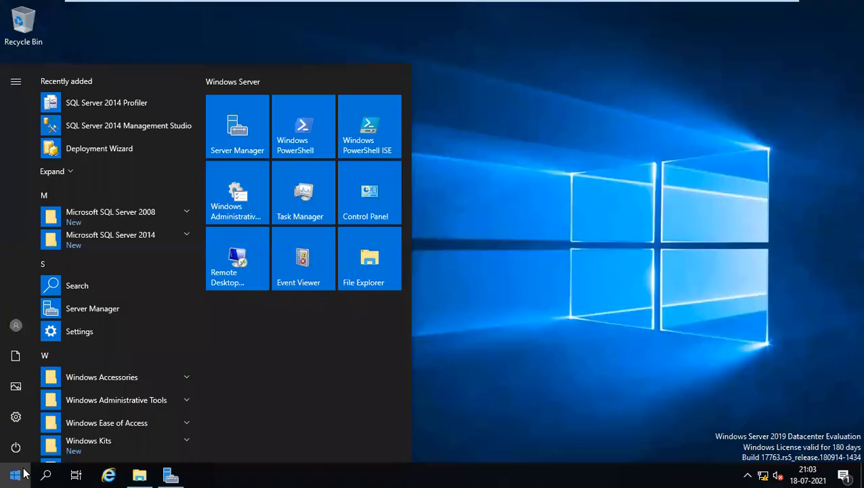
text(sql c)
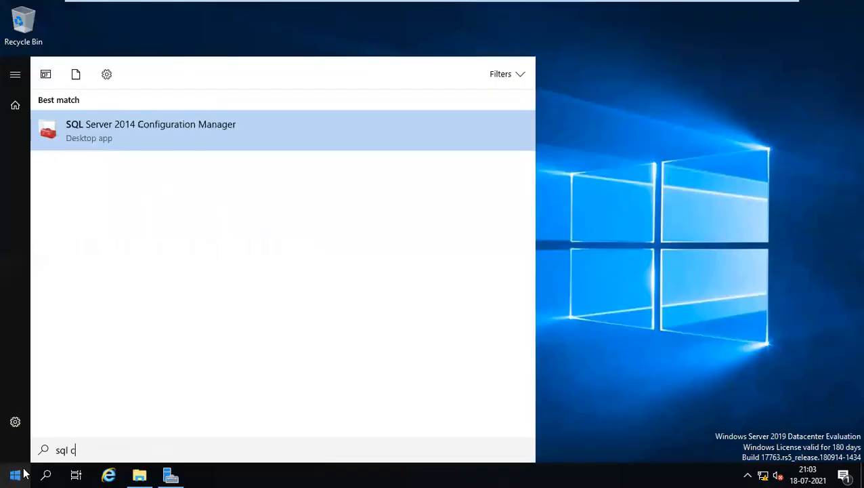
click(101, 136)
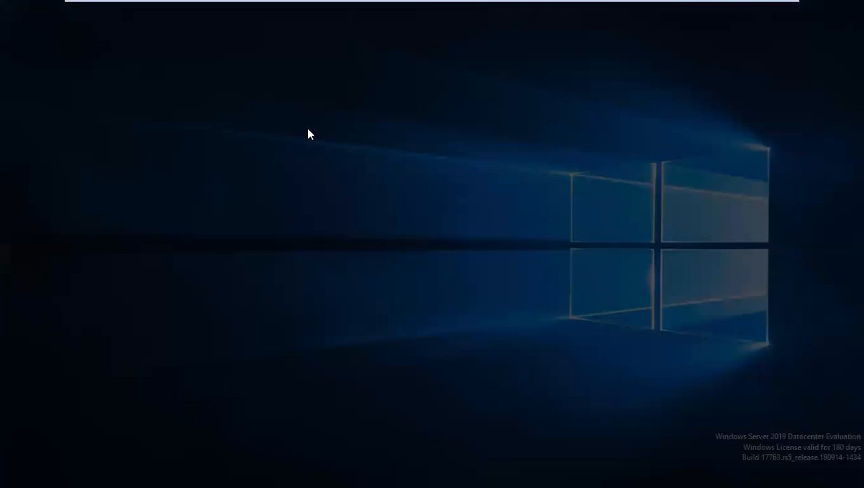
click(346, 323)
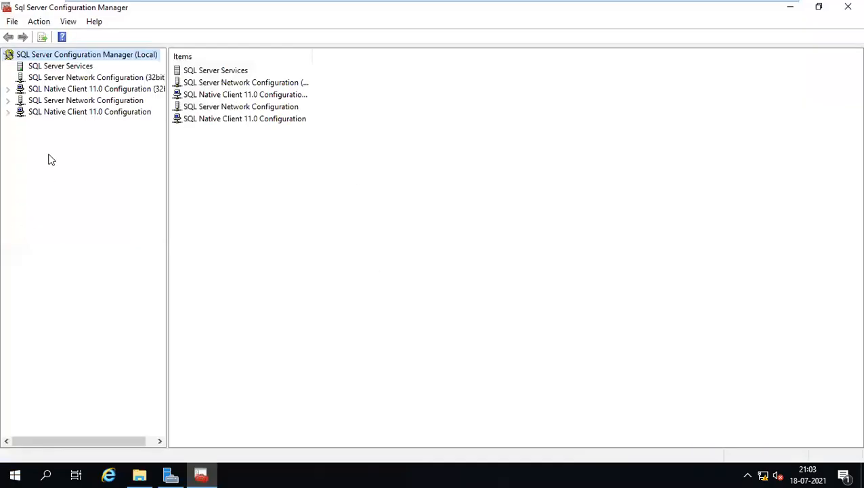
- Check the MSSQLSERVER protocols: Shared Memory and TCP/IP enabled, Named Pipes disabled; then close it
click(56, 102)
click(57, 112)
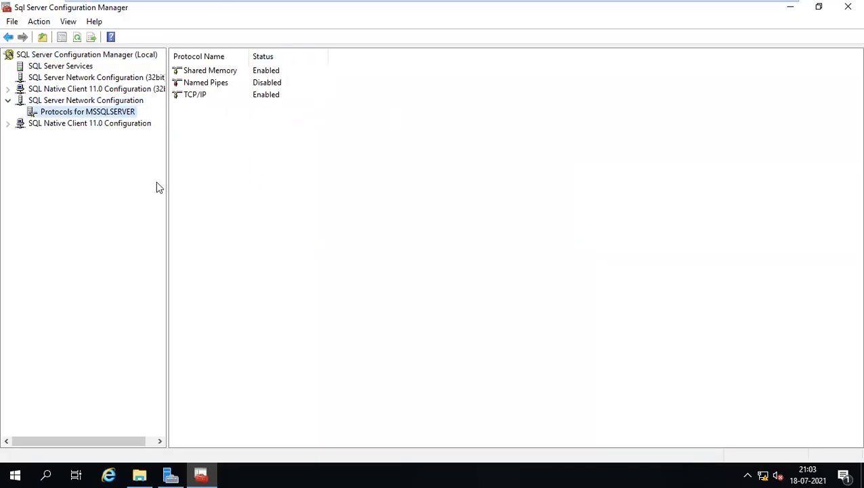
double_click(65, 122)
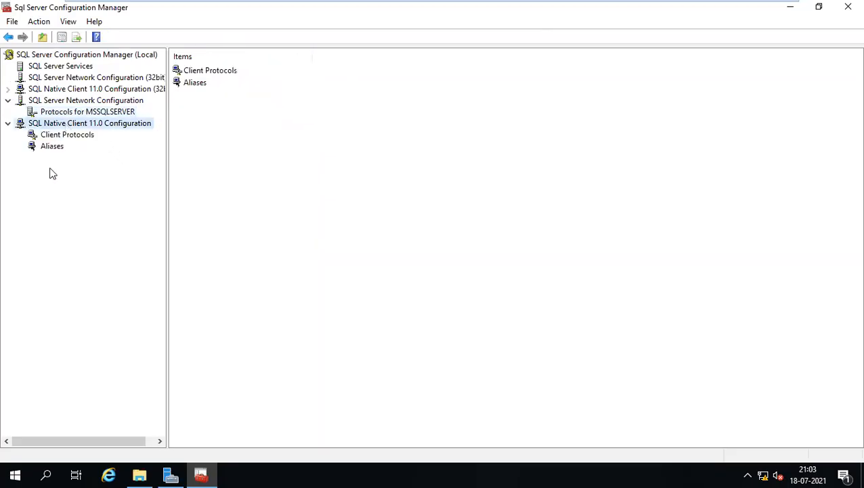
click(98, 111)
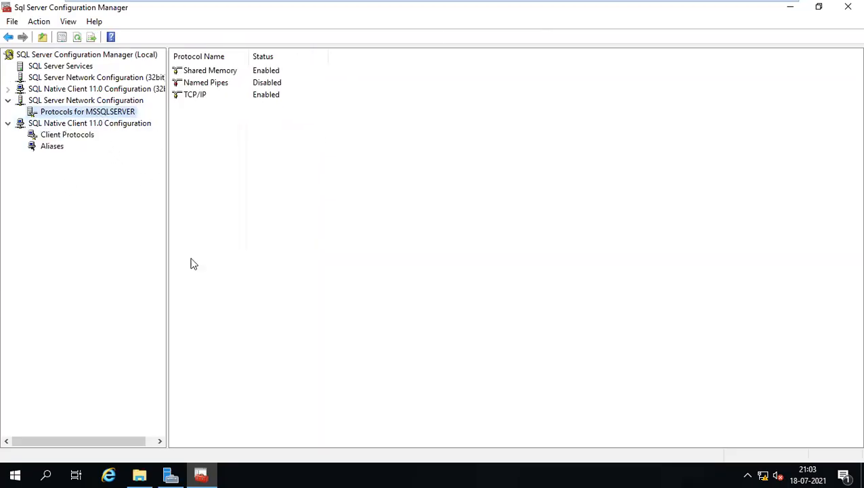
click(847, 8)
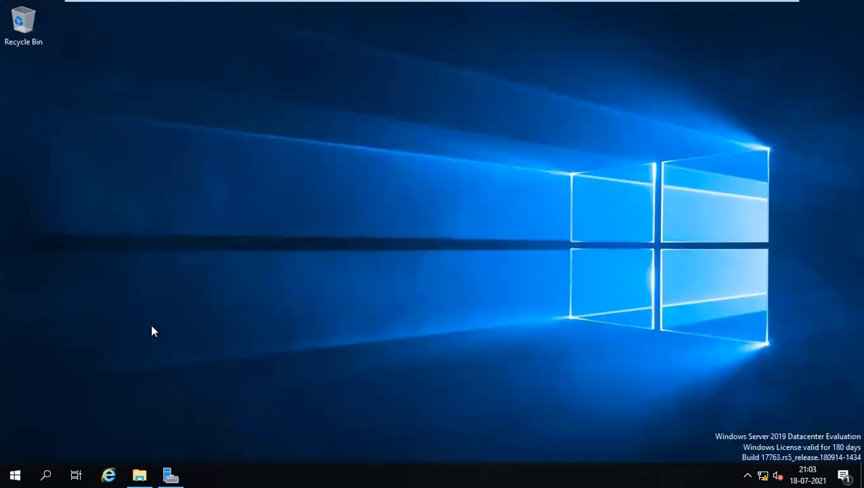
- Minimize the VMware session and bring the Chrome SCCM guide to the front
mouse_move(312, 10)
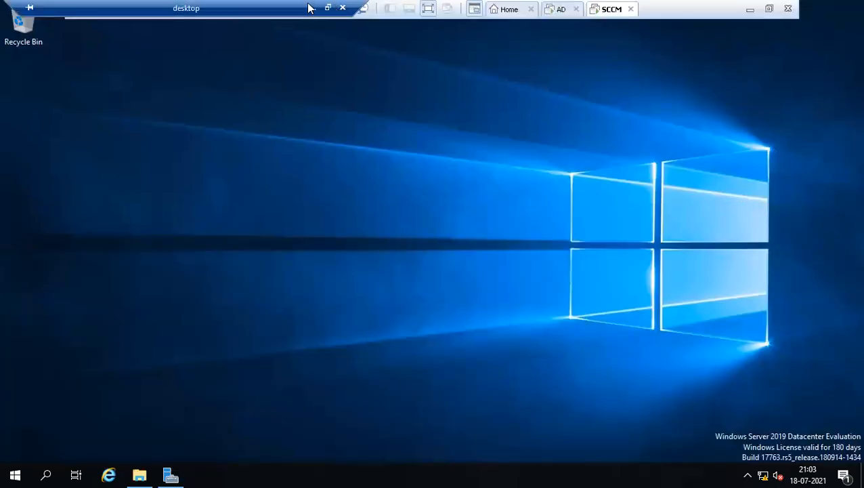
click(311, 11)
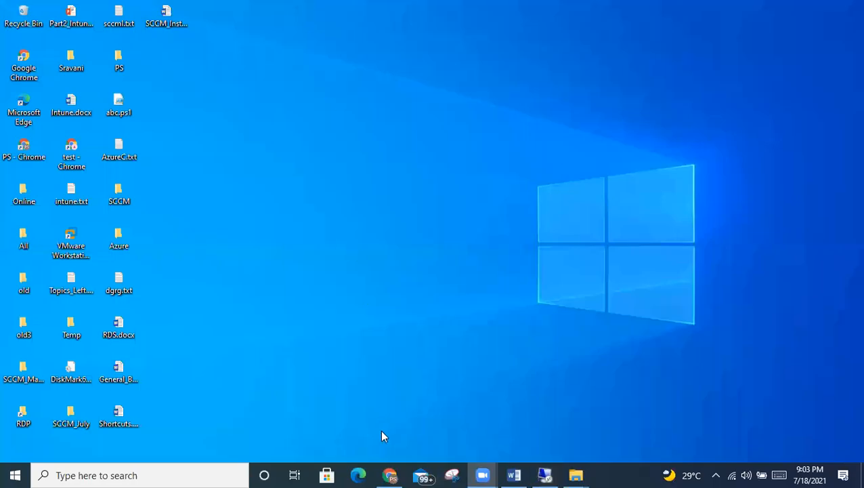
click(389, 476)
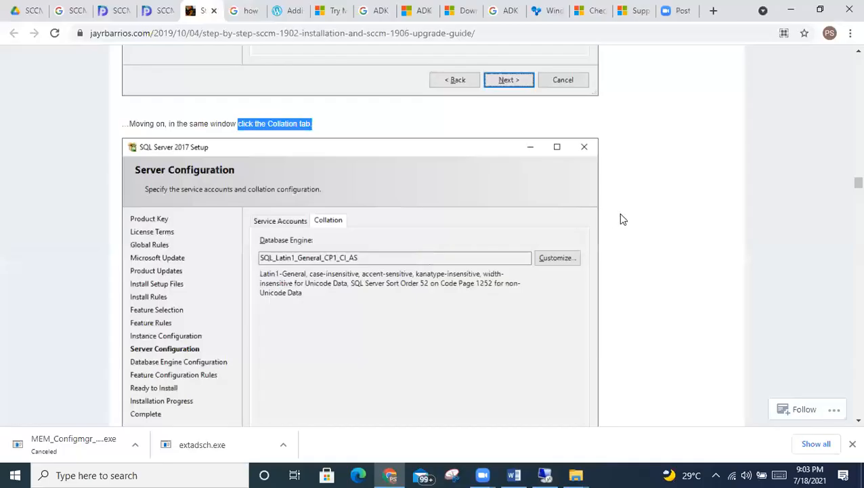
- Scroll the guide down to Step 6 and highlight the Configuration Manager 1902 Installation heading
scroll(696, 218, down, 15)
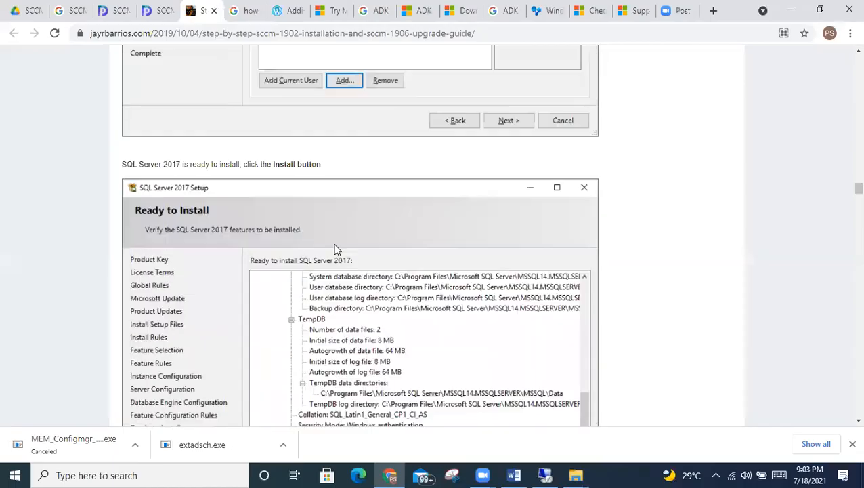
scroll(419, 236, down, 10)
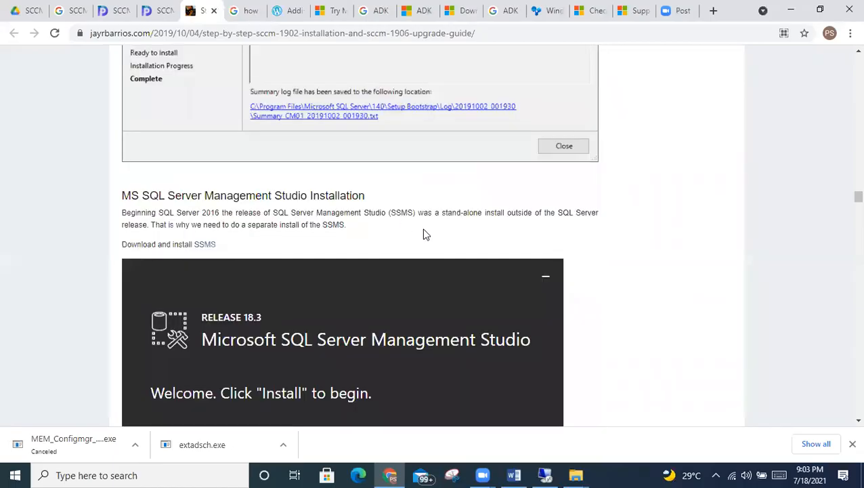
scroll(424, 234, down, 2)
scroll(264, 259, up, 4)
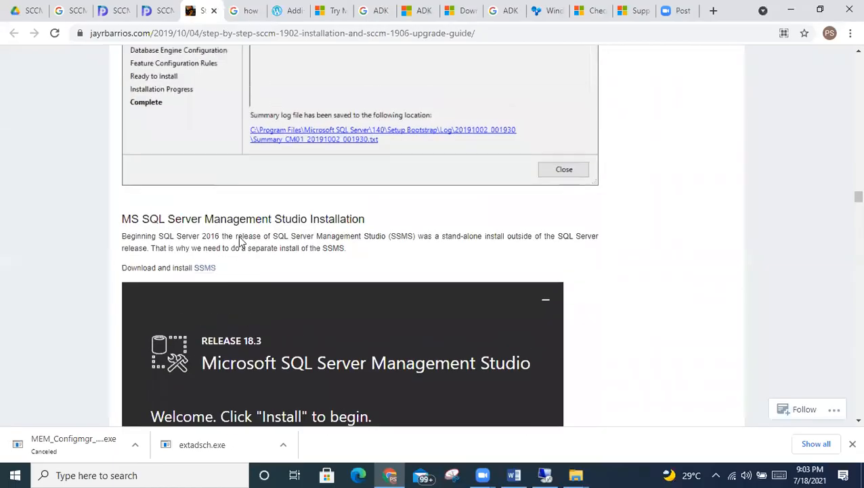
scroll(238, 235, down, 2)
drag(124, 138, 307, 136)
scroll(201, 170, down, 3)
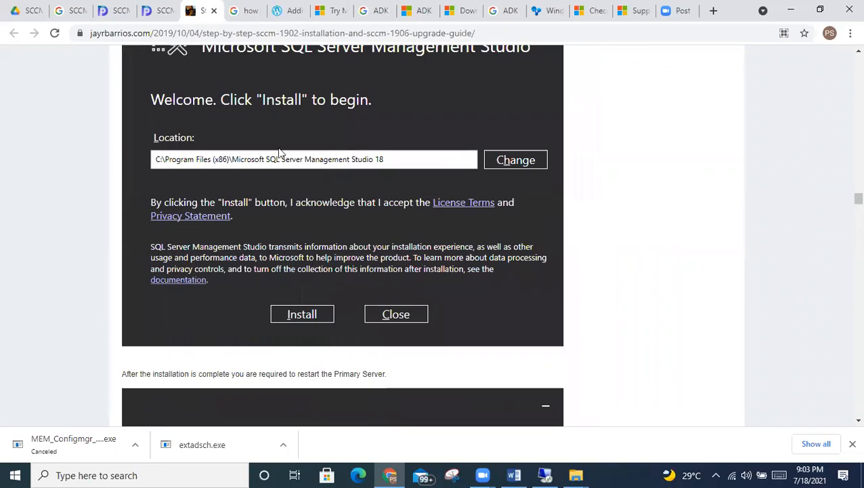
scroll(261, 207, up, 2)
scroll(262, 206, down, 3)
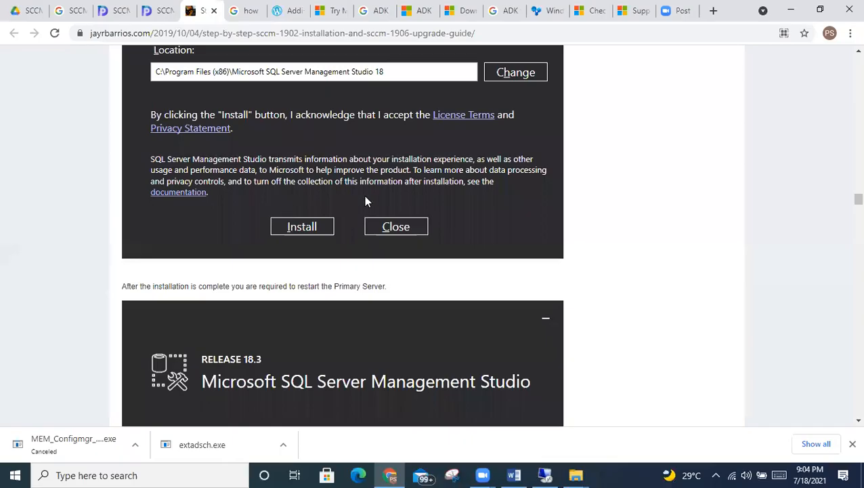
scroll(365, 201, down, 8)
scroll(309, 201, up, 5)
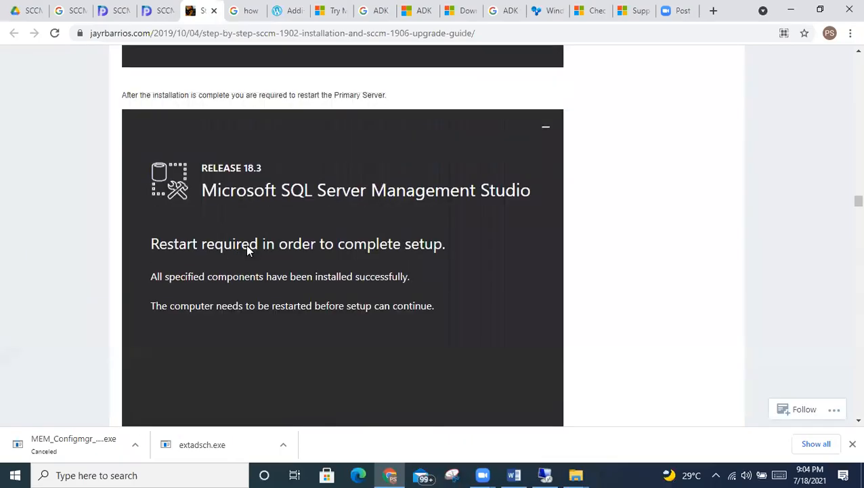
scroll(246, 249, down, 6)
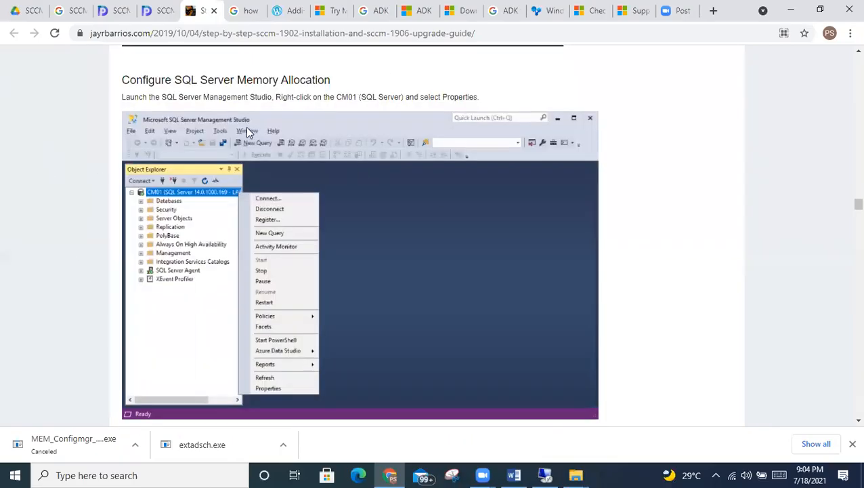
drag(123, 79, 292, 101)
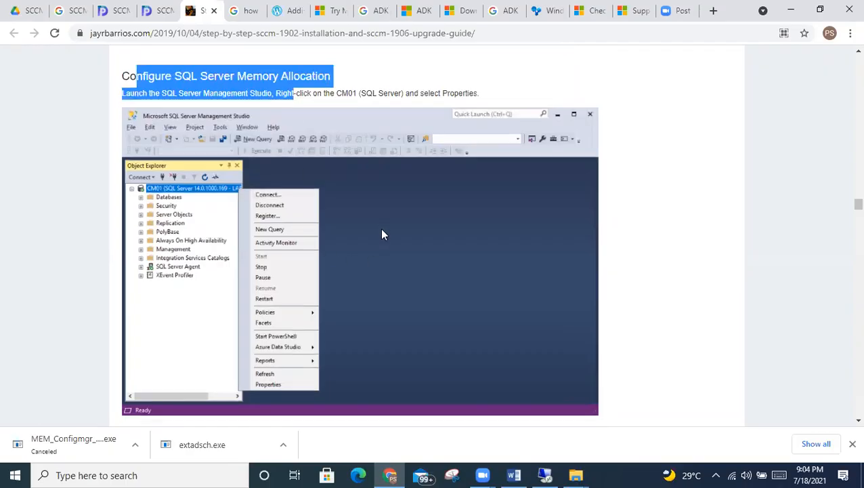
scroll(381, 232, down, 4)
scroll(369, 244, down, 6)
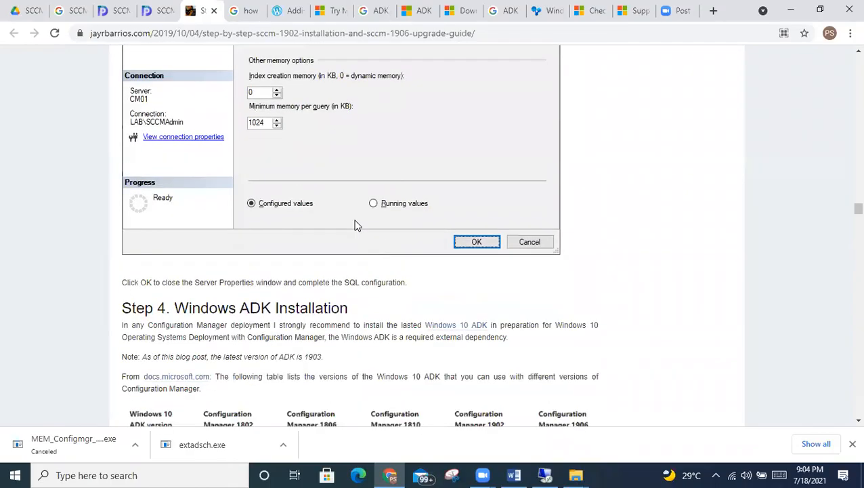
scroll(357, 225, down, 4)
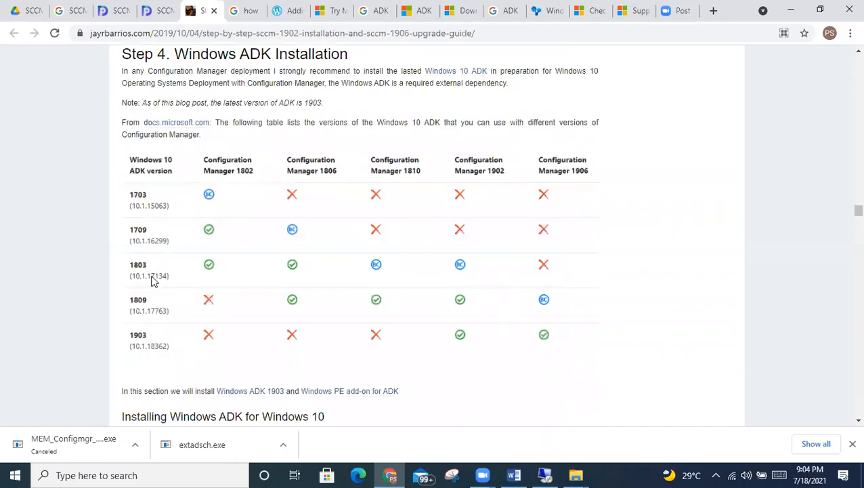
scroll(349, 285, down, 6)
scroll(525, 231, down, 13)
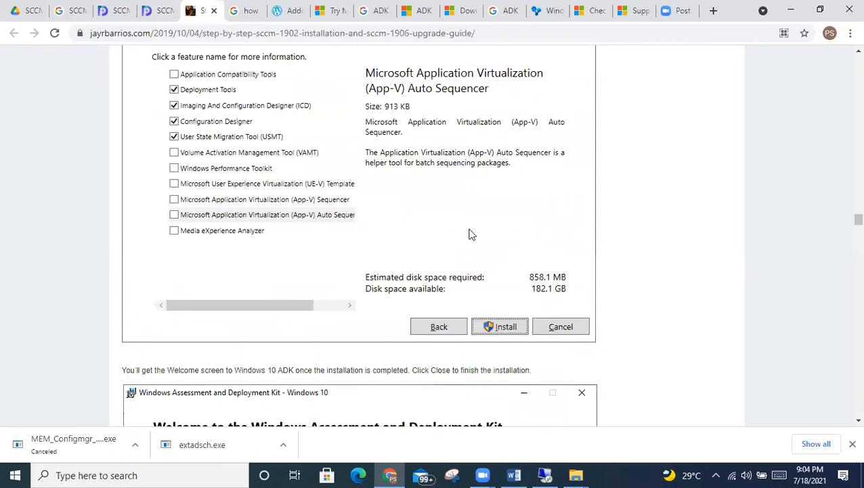
scroll(472, 234, down, 7)
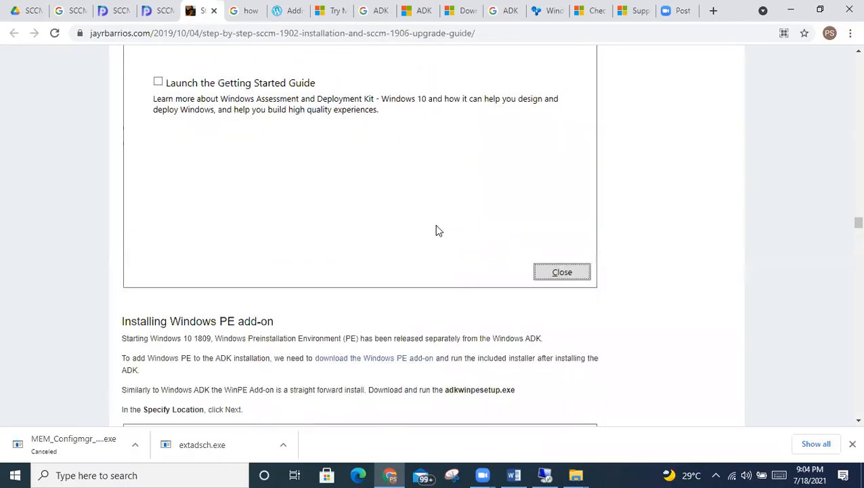
scroll(436, 229, down, 5)
scroll(437, 230, down, 4)
scroll(436, 226, up, 1)
scroll(436, 225, down, 20)
scroll(436, 227, down, 14)
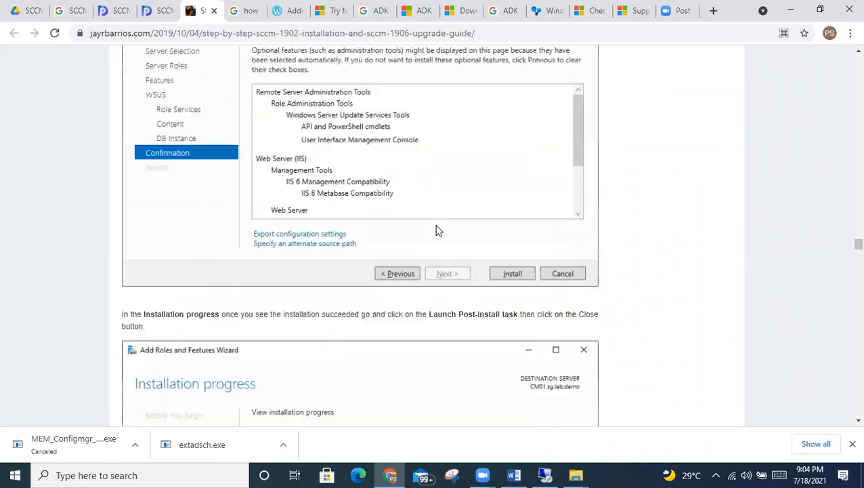
scroll(435, 224, down, 8)
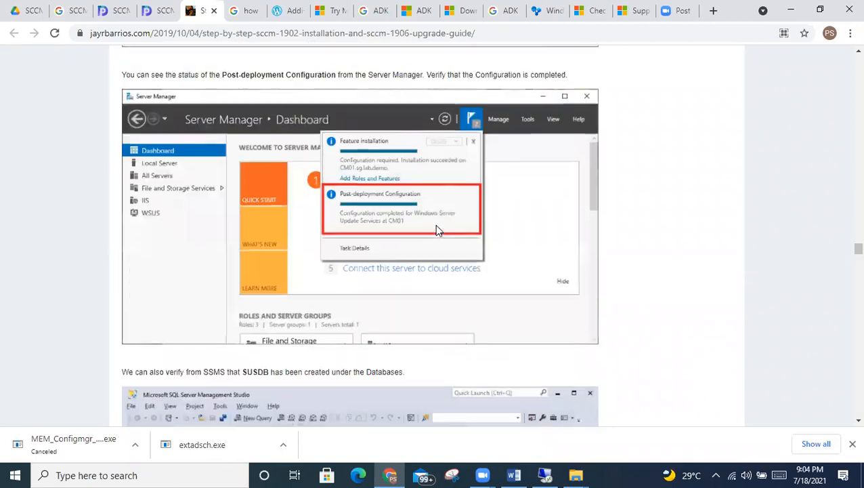
scroll(437, 226, down, 9)
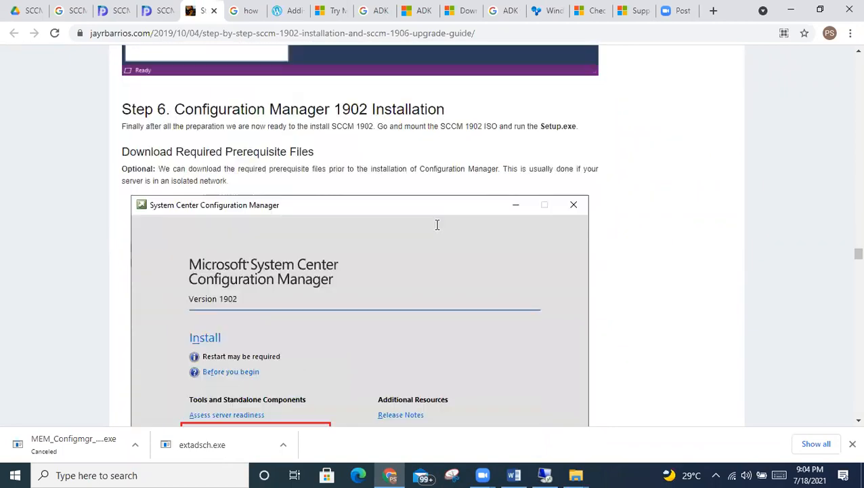
scroll(437, 224, down, 3)
scroll(315, 183, up, 2)
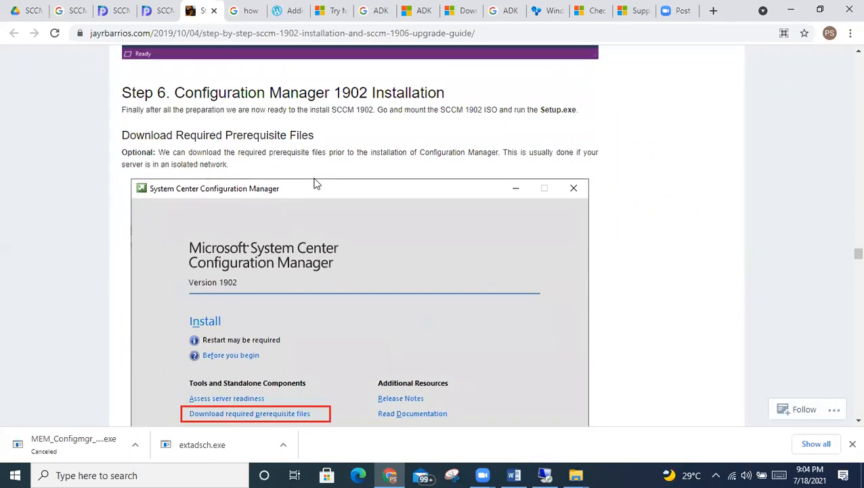
drag(175, 93, 444, 94)
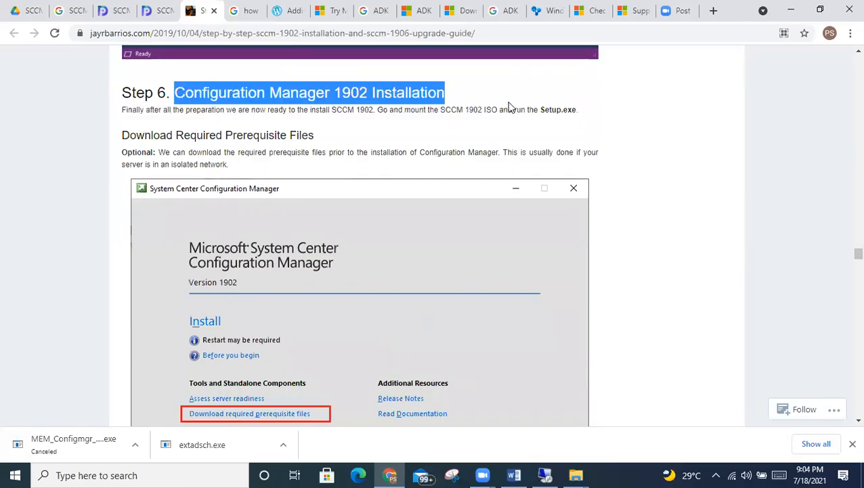